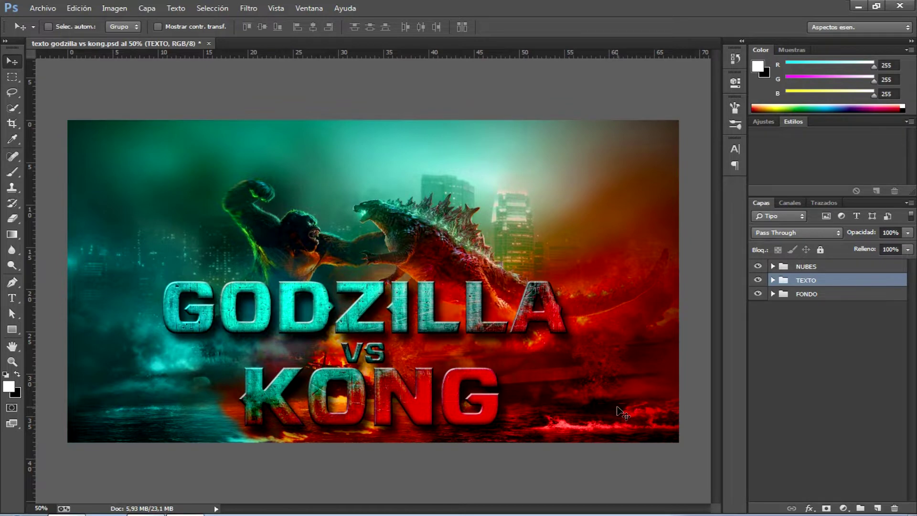
- Create a new 1920×1080 px, 72 ppi RGB document with a white background
{"action": "key", "text": "ctrl+plus"}
{"action": "key", "text": "ctrl+plus"}
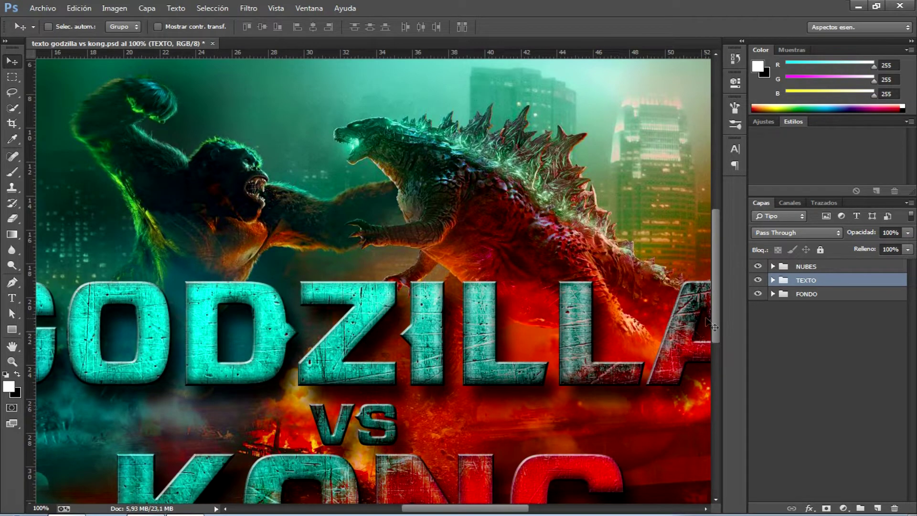
{"action": "left_click_drag", "start_coordinate": [716, 317], "coordinate": [720, 357]}
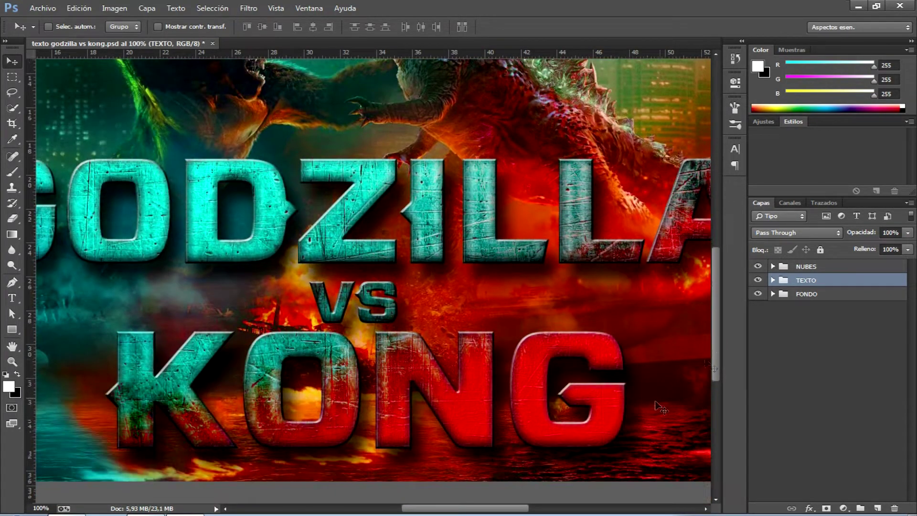
{"action": "left_click_drag", "start_coordinate": [502, 508], "coordinate": [485, 510]}
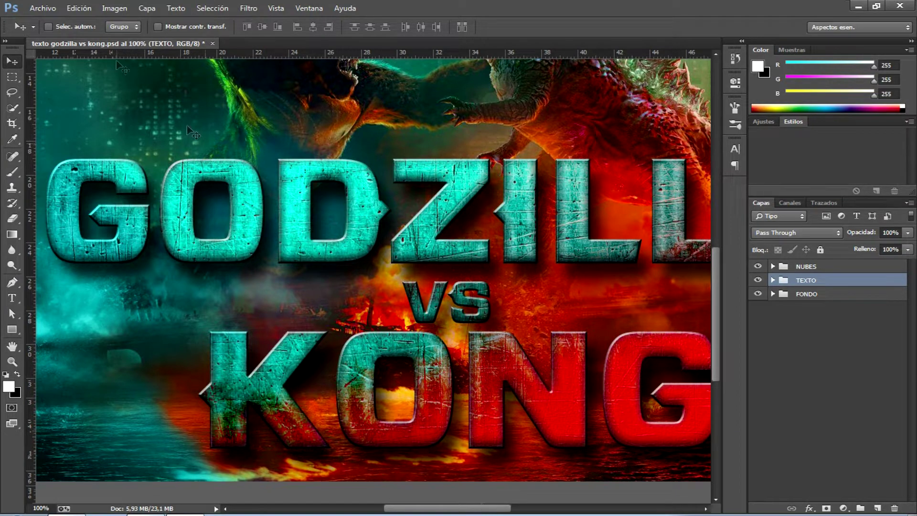
{"action": "left_click", "coordinate": [46, 8]}
{"action": "left_click", "coordinate": [56, 21]}
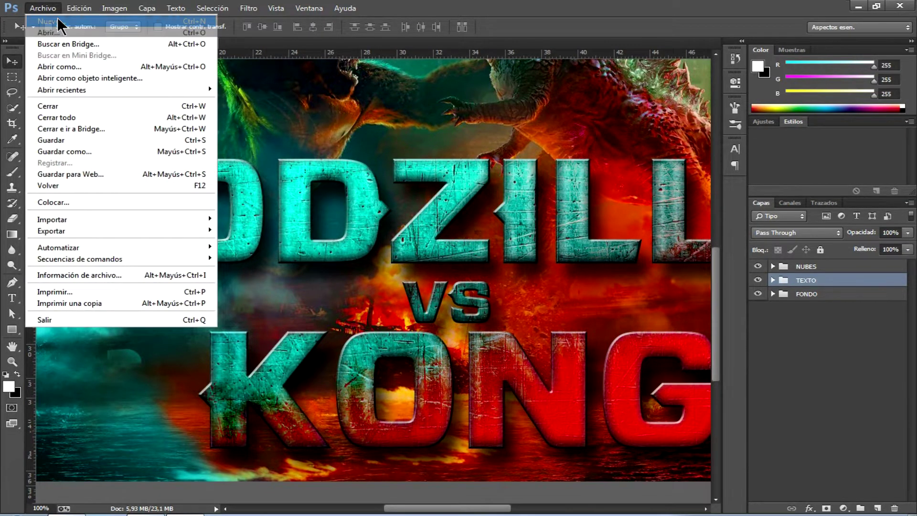
{"action": "left_click", "coordinate": [394, 185]}
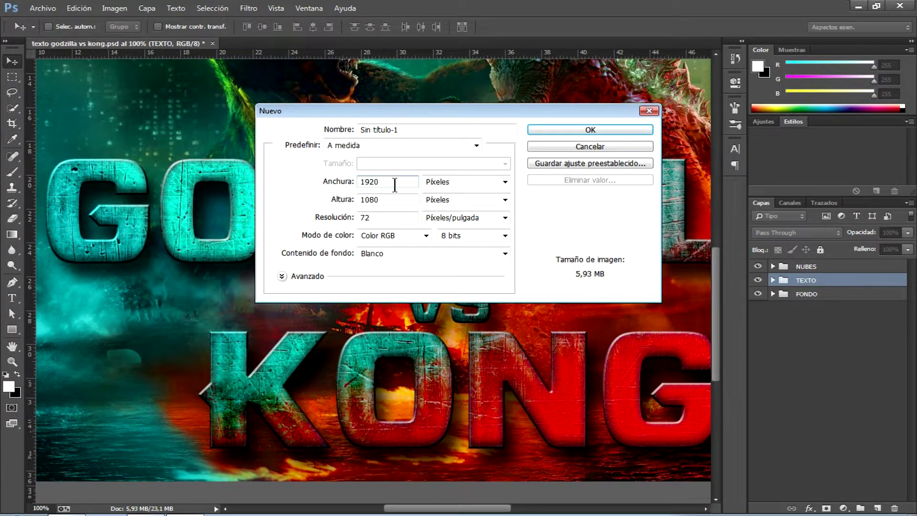
{"action": "left_click", "coordinate": [563, 129]}
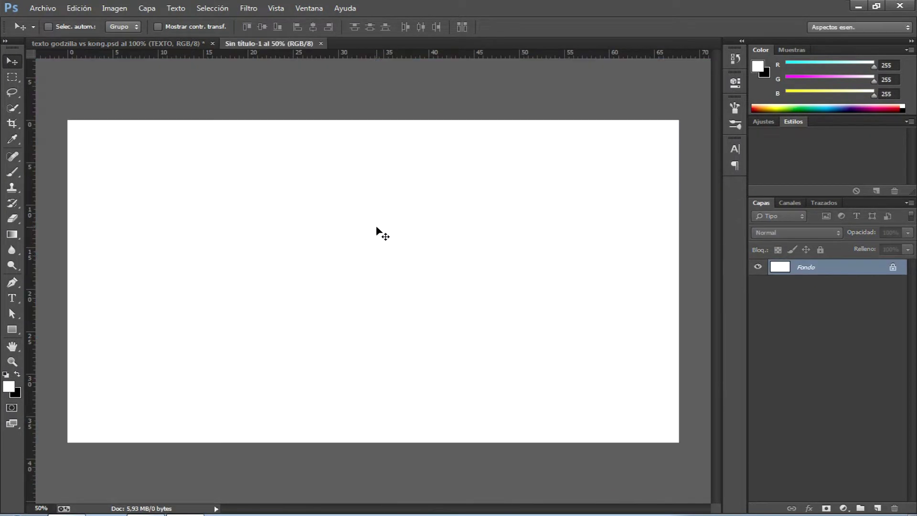
- Choose the Type tool with the Kong font at 250 pt
{"action": "left_click", "coordinate": [12, 298]}
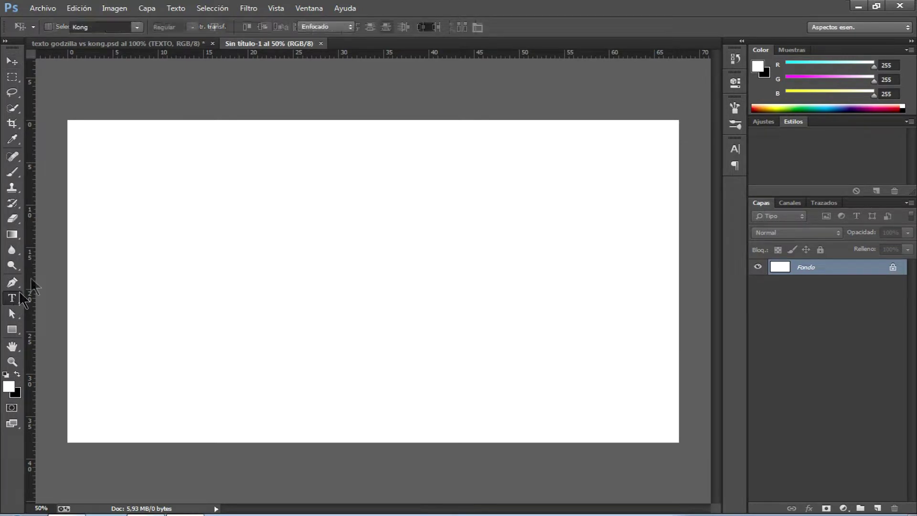
{"action": "left_click", "coordinate": [136, 27]}
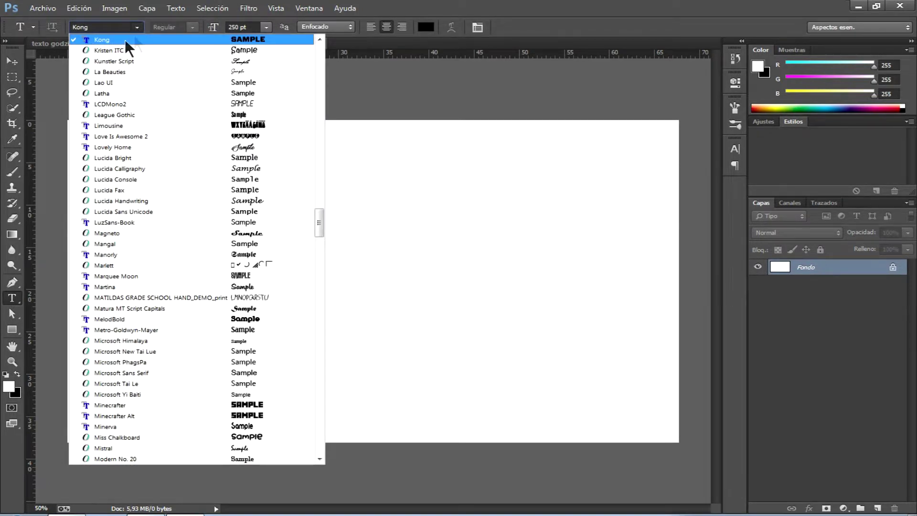
{"action": "left_click", "coordinate": [141, 27]}
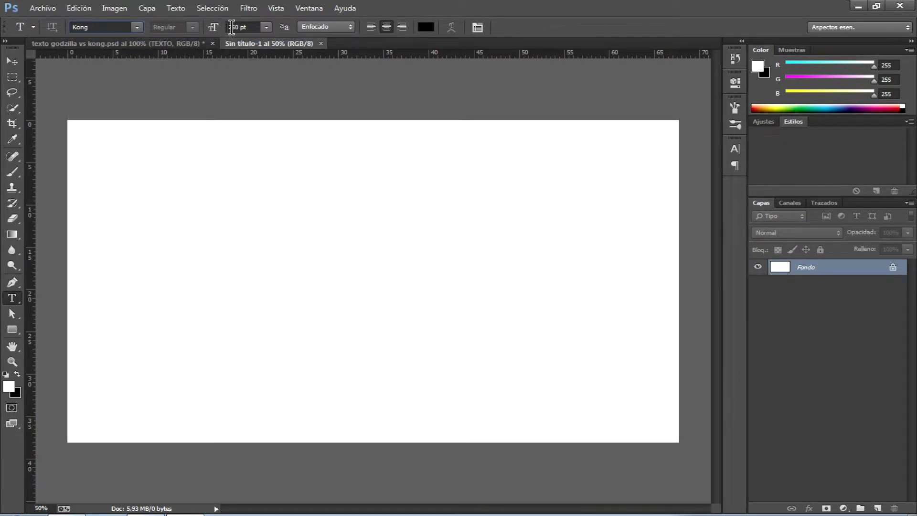
{"action": "left_click", "coordinate": [239, 27]}
- Type GODZILLA, VS and KONG on three separate lines and commit the text
{"action": "left_click", "coordinate": [362, 154]}
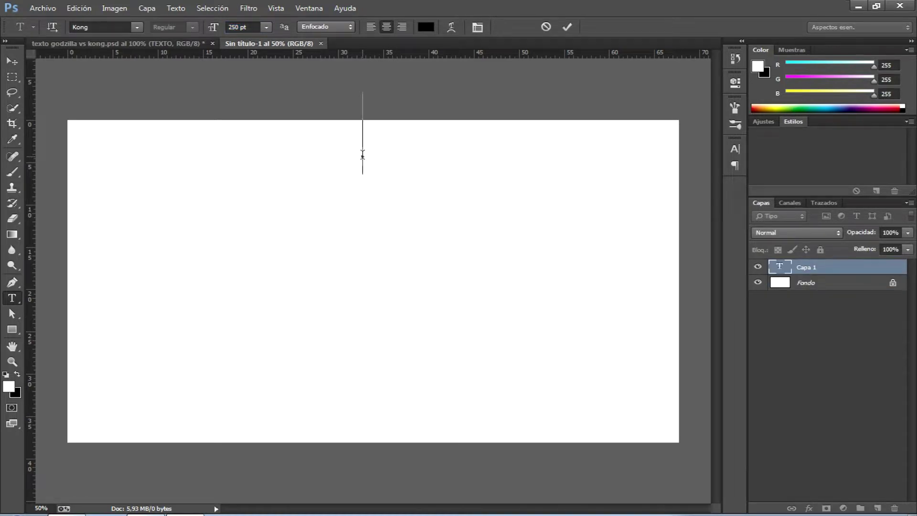
{"action": "type", "text": "GODZILLA"}
{"action": "key", "text": "Return"}
{"action": "type", "text": "VS"}
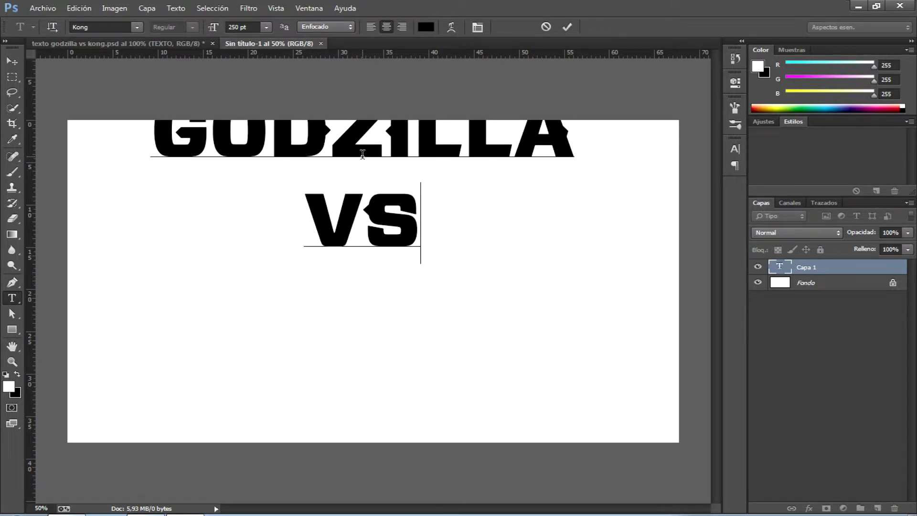
{"action": "key", "text": "Return"}
{"action": "type", "text": "K"}
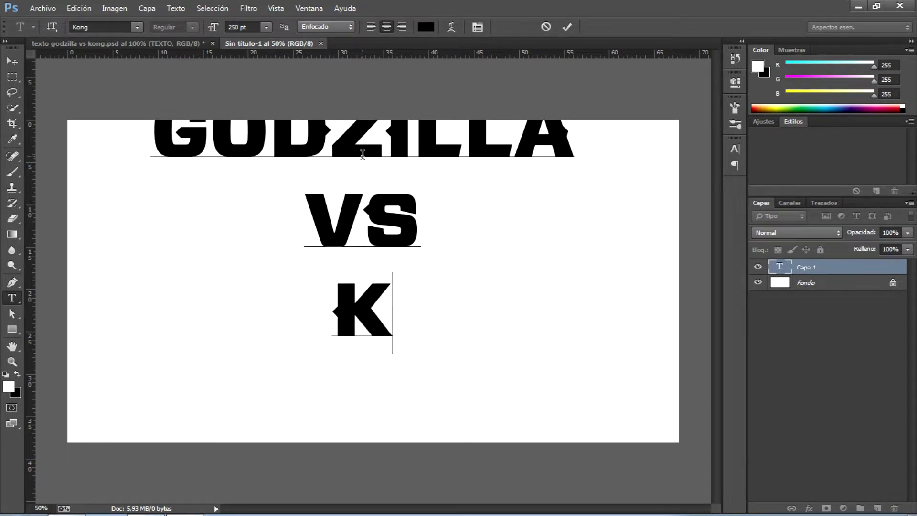
{"action": "type", "text": "PO"}
{"action": "key", "text": "BackSpace"}
{"action": "key", "text": "BackSpace"}
{"action": "type", "text": "ONK"}
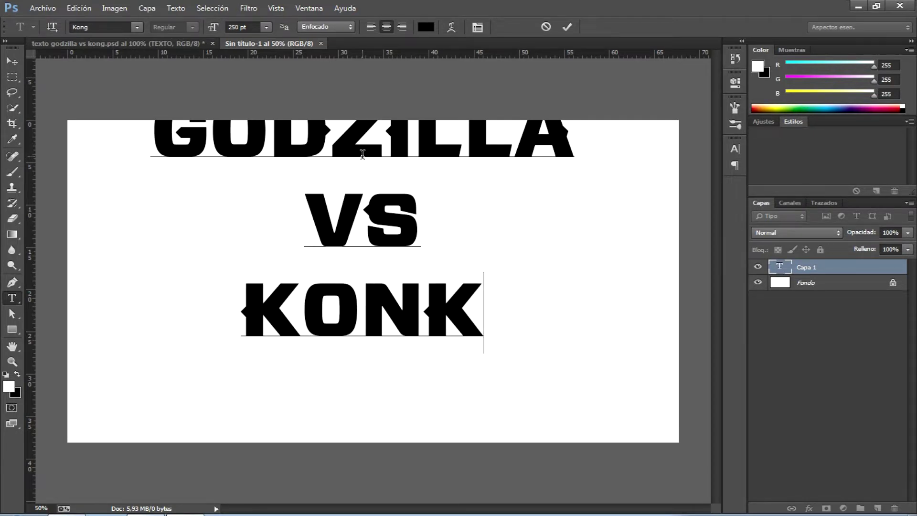
{"action": "key", "text": "BackSpace"}
{"action": "type", "text": "G"}
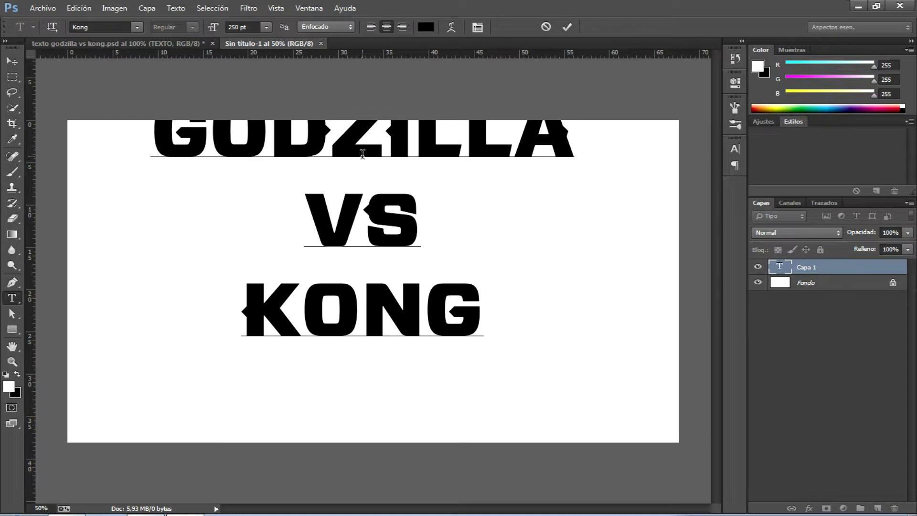
{"action": "left_click", "coordinate": [567, 27]}
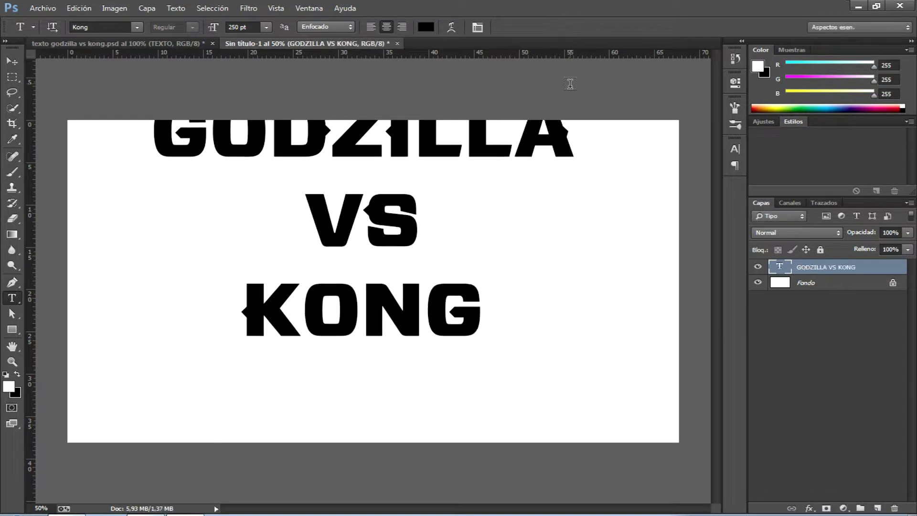
- Move the title down to the page centre and compare it with the finished poster
{"action": "left_click", "coordinate": [11, 61]}
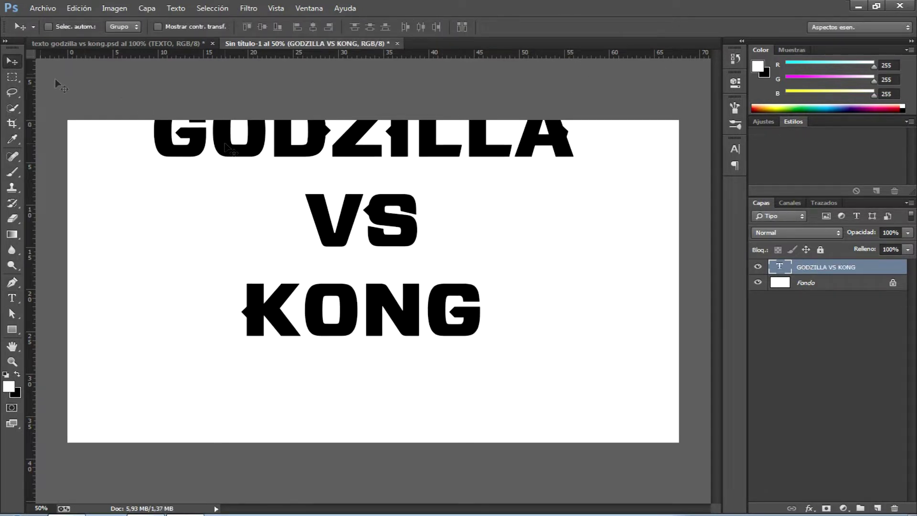
{"action": "left_click_drag", "start_coordinate": [317, 147], "coordinate": [326, 233]}
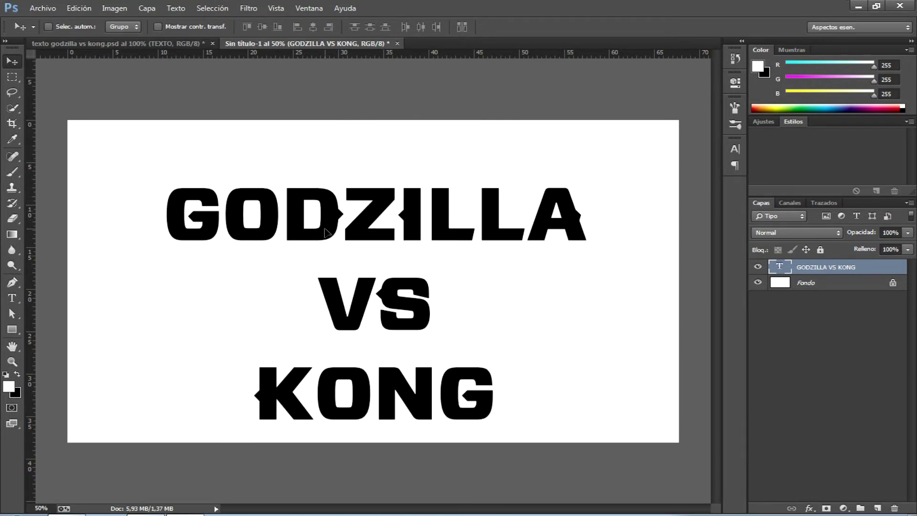
{"action": "left_click", "coordinate": [190, 43]}
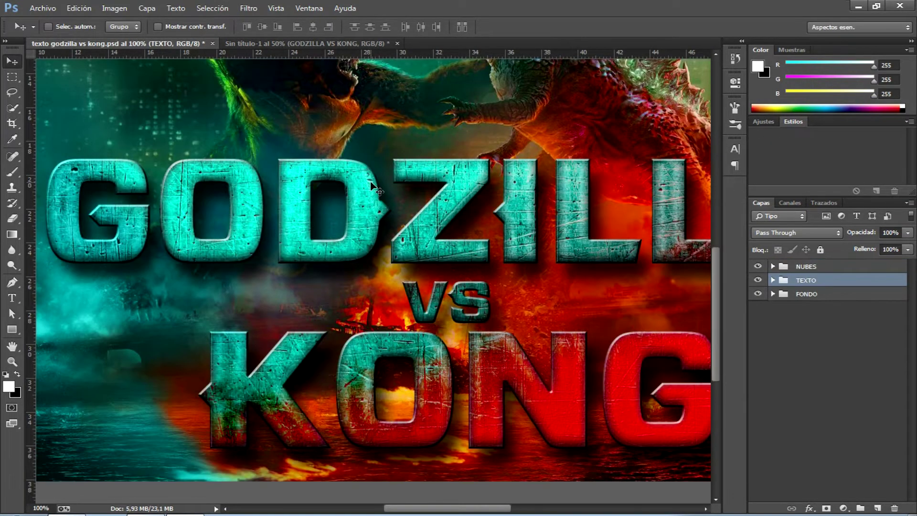
{"action": "key", "text": "ctrl+minus"}
{"action": "key", "text": "ctrl+minus"}
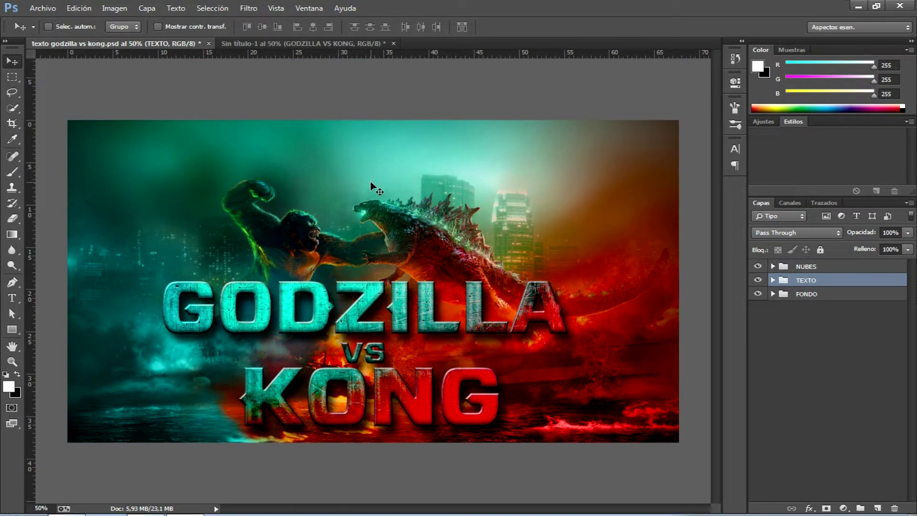
{"action": "left_click", "coordinate": [357, 44]}
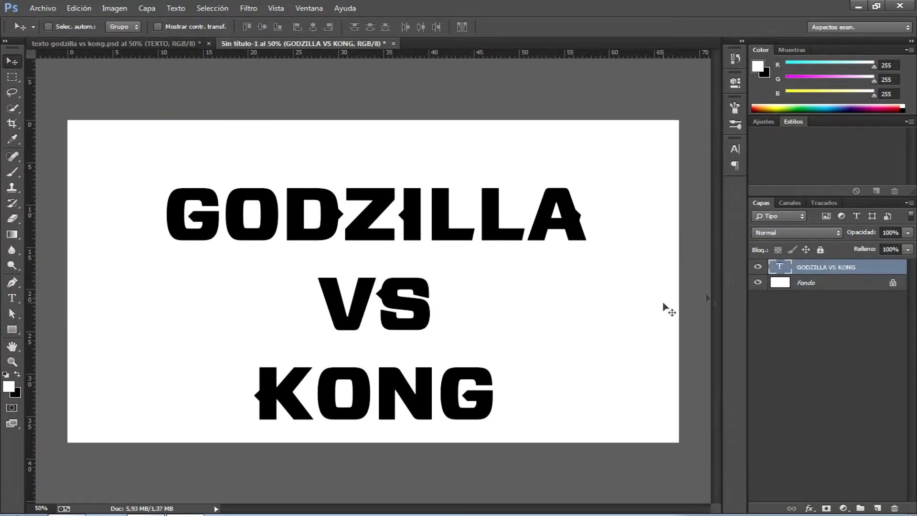
{"action": "double_click", "coordinate": [778, 267]}
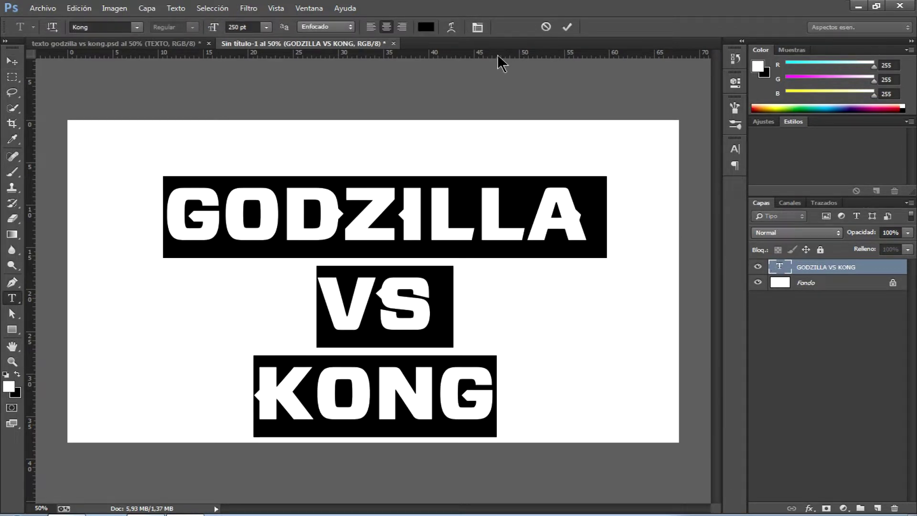
- Set the title's tracking to -25 and leading to 200 pt in the Character panel
{"action": "left_click", "coordinate": [477, 27]}
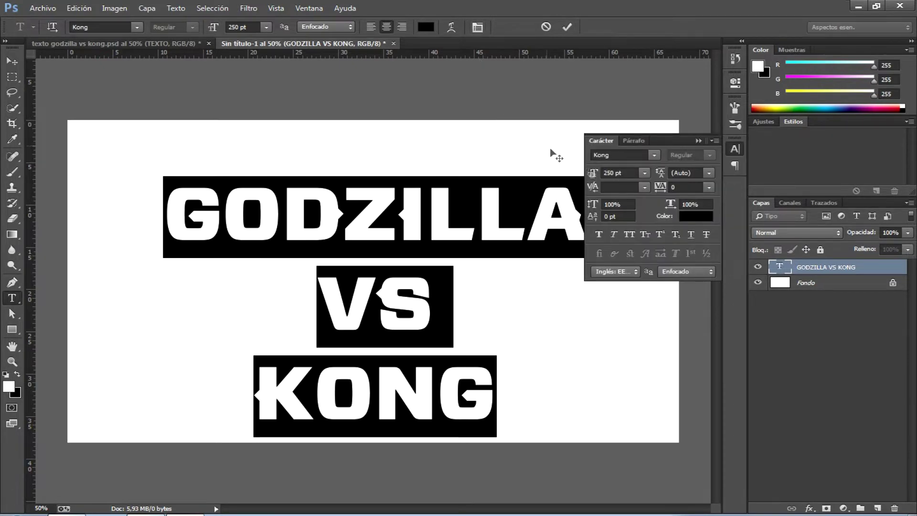
{"action": "left_click", "coordinate": [681, 186]}
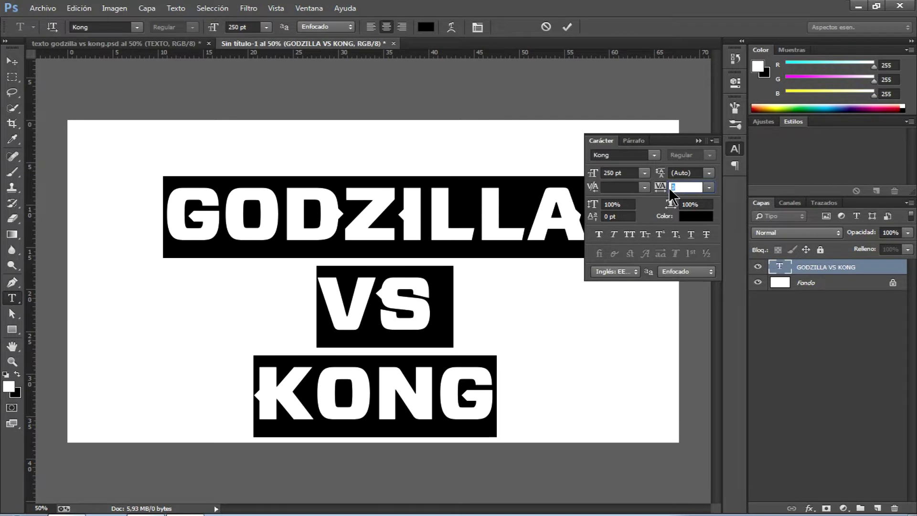
{"action": "key", "text": "BackSpace"}
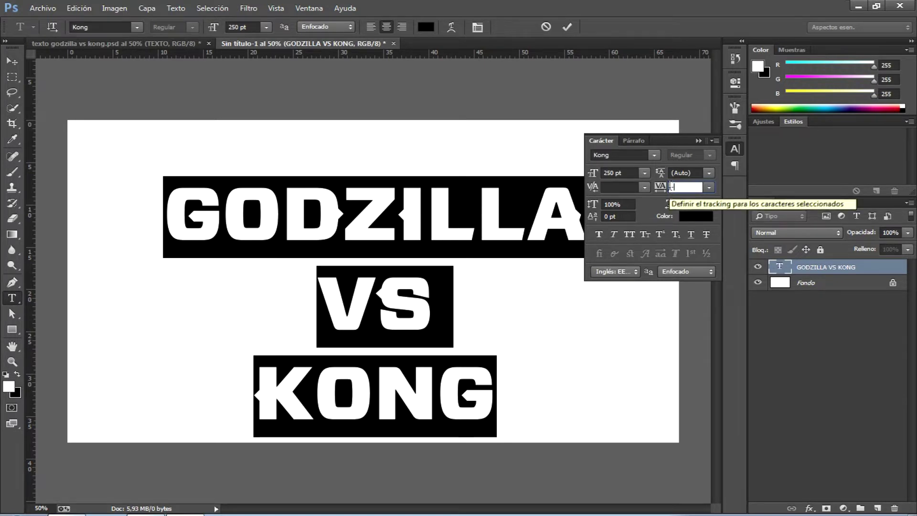
{"action": "type", "text": "-25"}
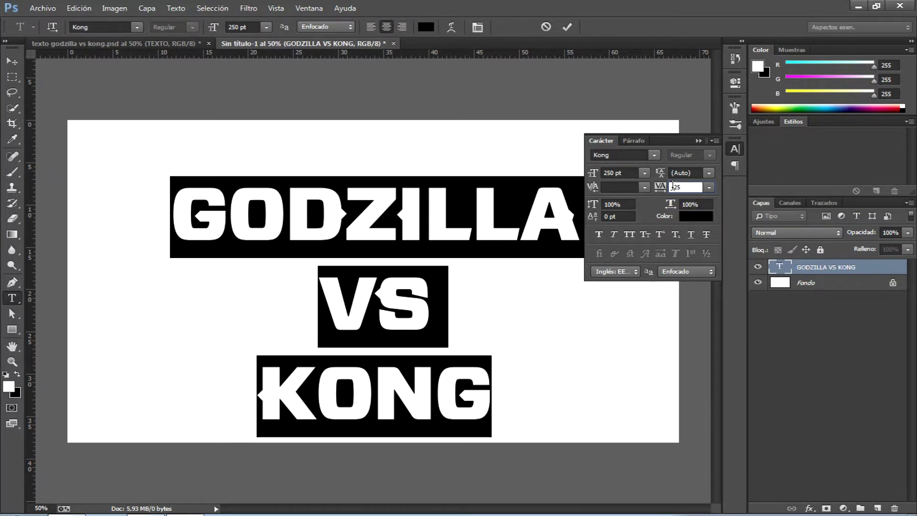
{"action": "left_click", "coordinate": [709, 173]}
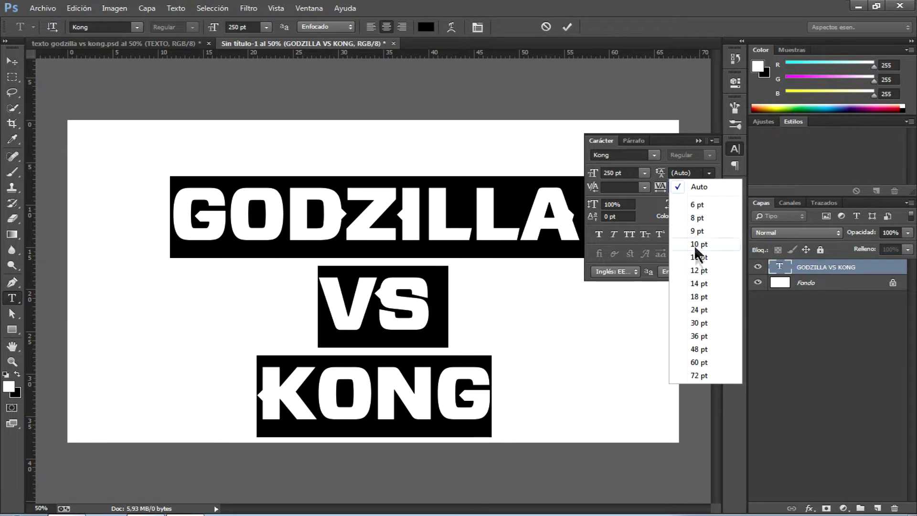
{"action": "left_click", "coordinate": [696, 375]}
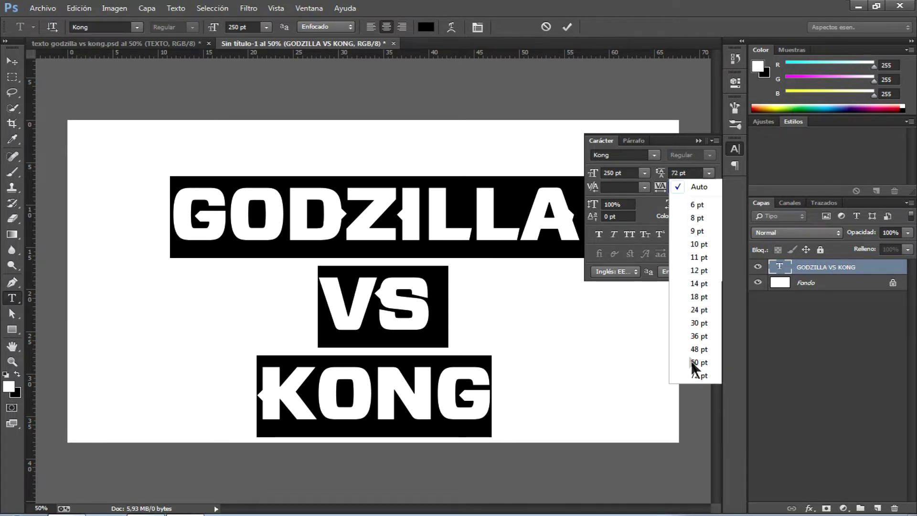
{"action": "left_click", "coordinate": [669, 173]}
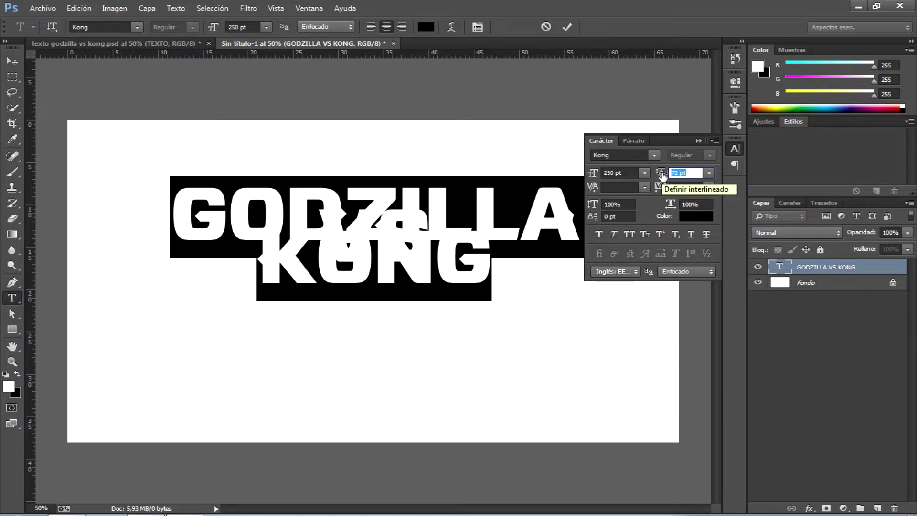
{"action": "type", "text": "200"}
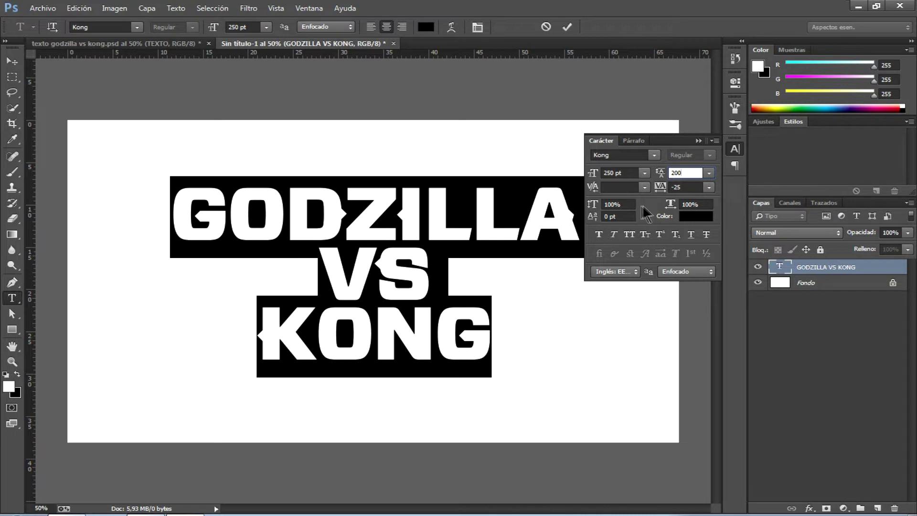
{"action": "left_click", "coordinate": [336, 266]}
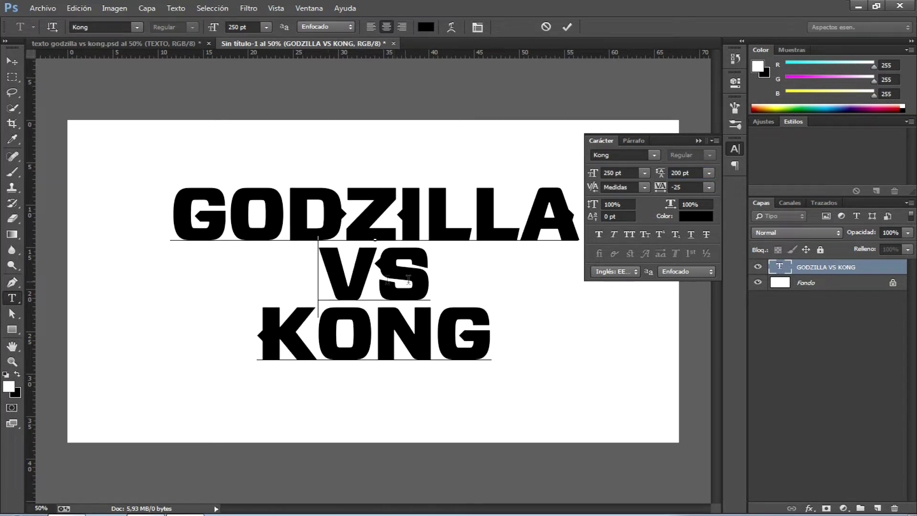
{"action": "left_click_drag", "start_coordinate": [333, 278], "coordinate": [405, 279]}
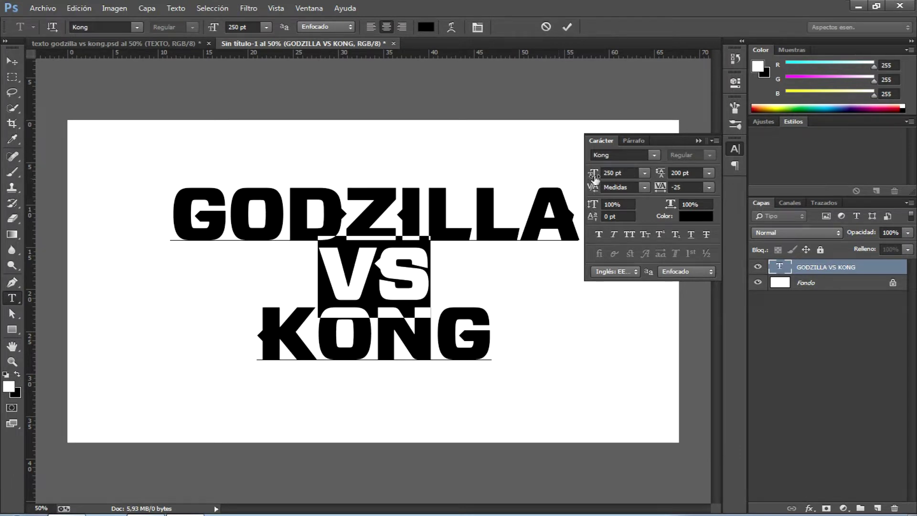
- Resize VS to 160 pt and KONG to 280 pt
{"action": "double_click", "coordinate": [612, 173]}
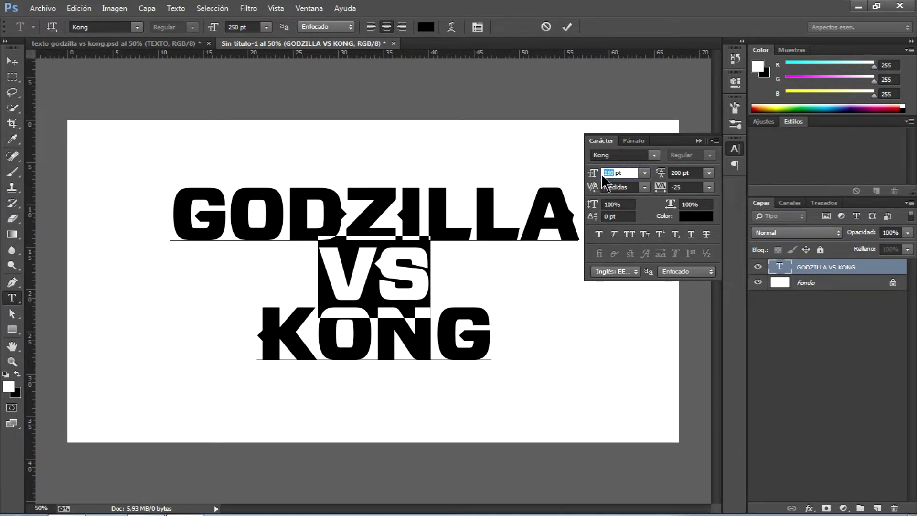
{"action": "type", "text": "160"}
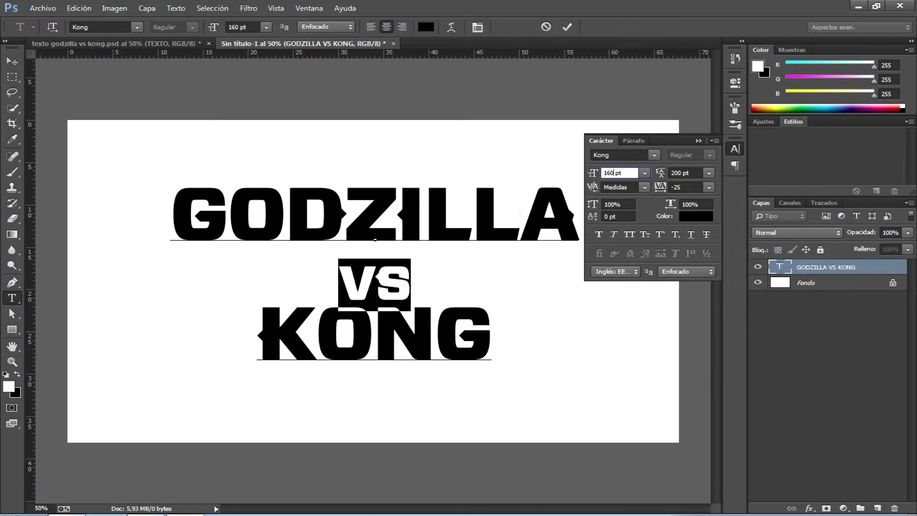
{"action": "left_click_drag", "start_coordinate": [260, 331], "coordinate": [482, 335]}
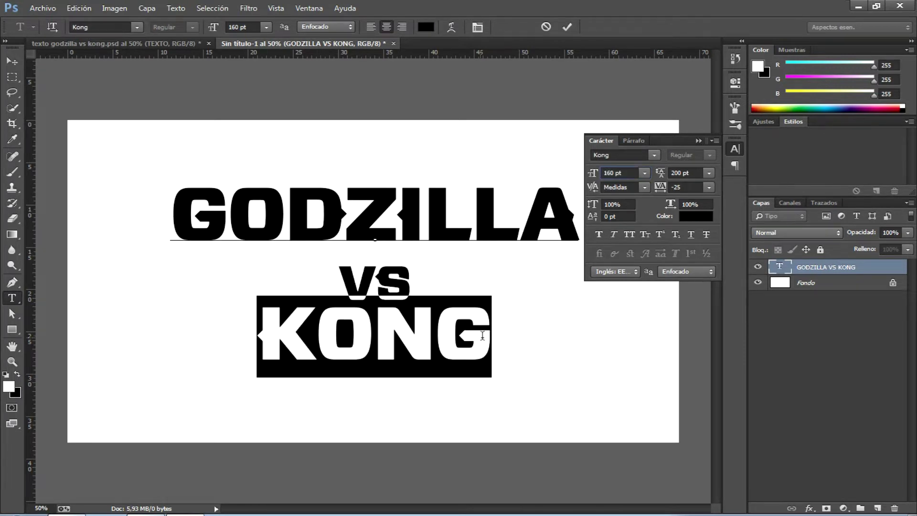
{"action": "key", "text": "Return"}
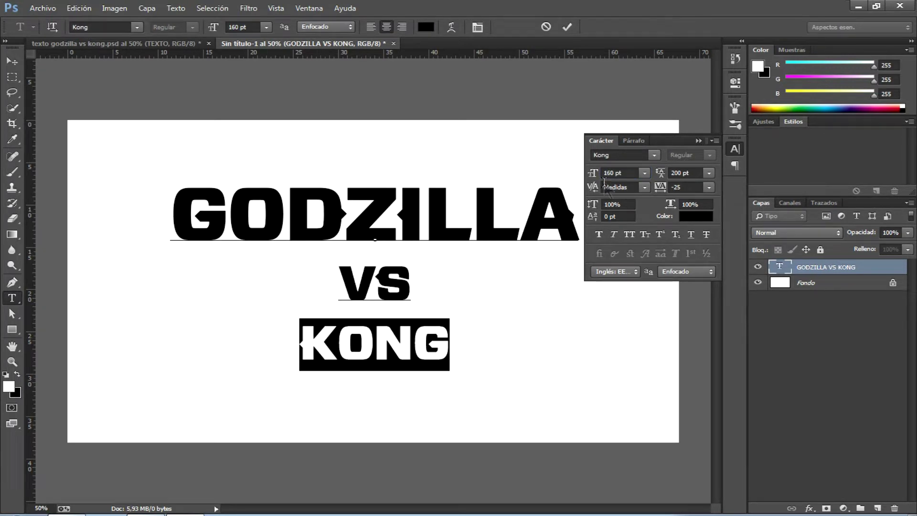
{"action": "left_click", "coordinate": [611, 172]}
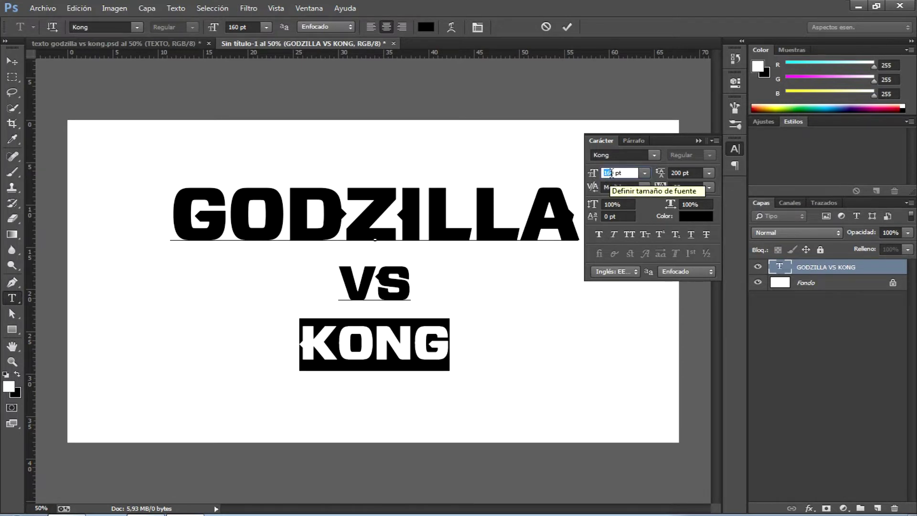
{"action": "type", "text": "280"}
{"action": "key", "text": "Return"}
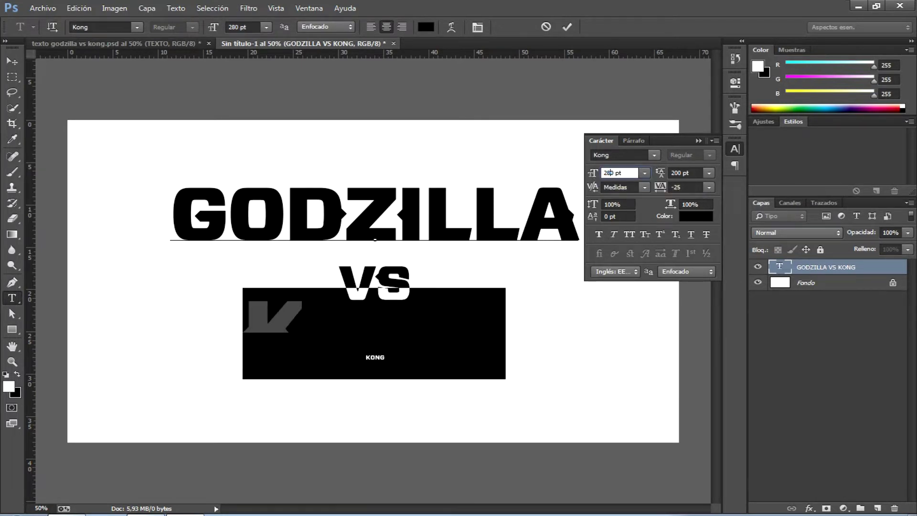
{"action": "left_click", "coordinate": [419, 271]}
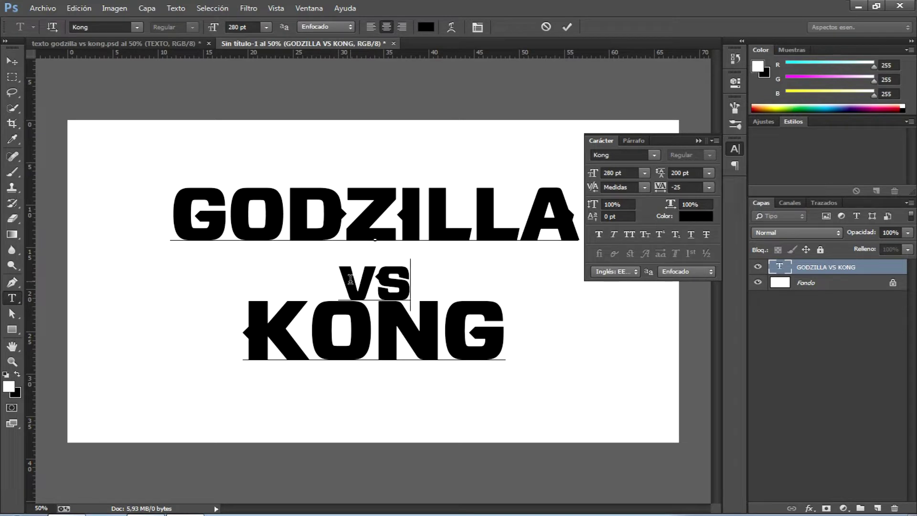
- Raise VS with a 30 pt baseline shift
{"action": "left_click_drag", "start_coordinate": [338, 279], "coordinate": [412, 279]}
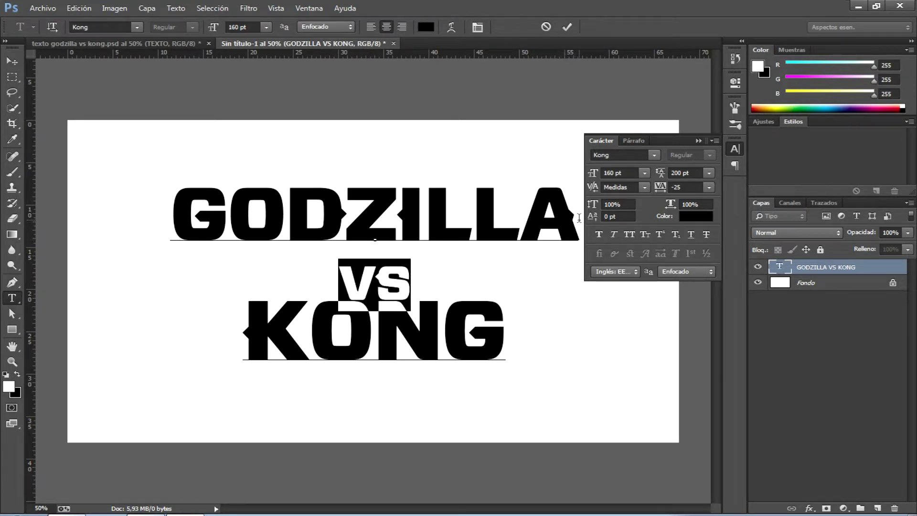
{"action": "left_click", "coordinate": [620, 216]}
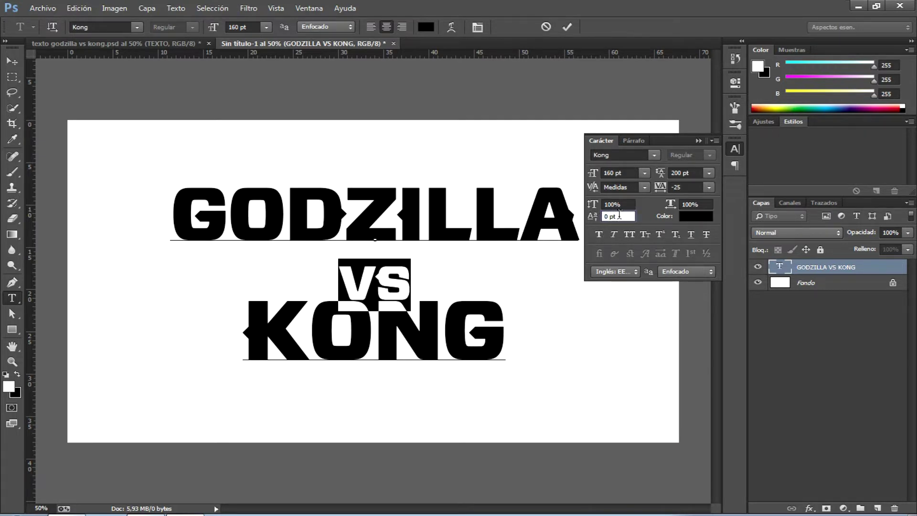
{"action": "type", "text": "25"}
{"action": "key", "text": "BackSpace"}
{"action": "key", "text": "BackSpace"}
{"action": "type", "text": "3"}
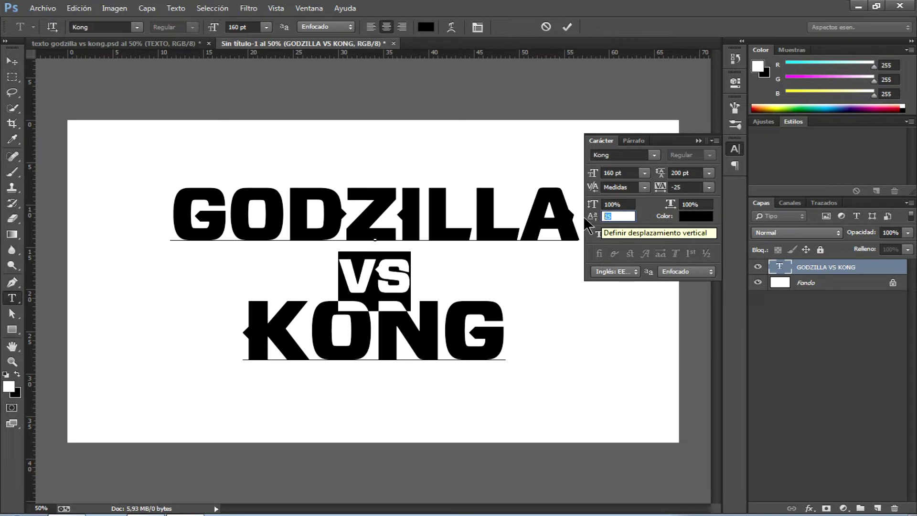
{"action": "type", "text": "0"}
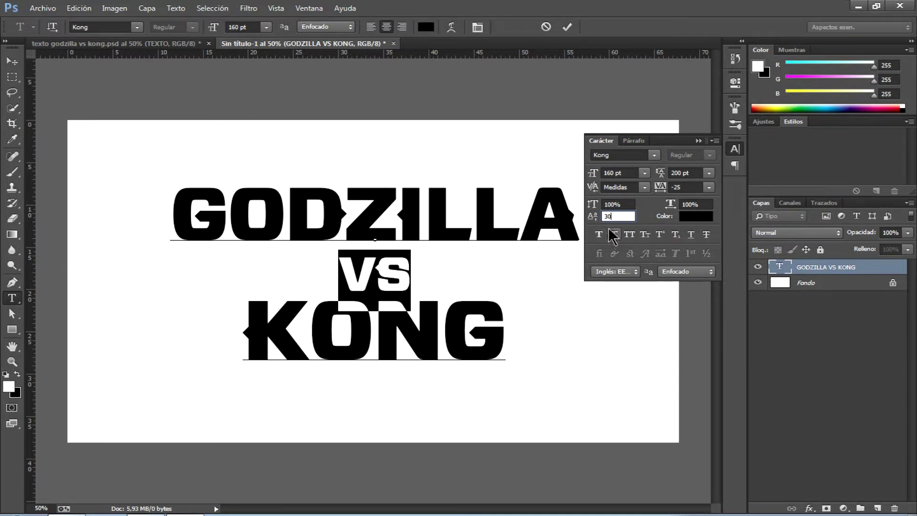
- Commit the text, move the title lower on the page, and view the poster
{"action": "left_click", "coordinate": [567, 27]}
{"action": "key", "text": "v"}
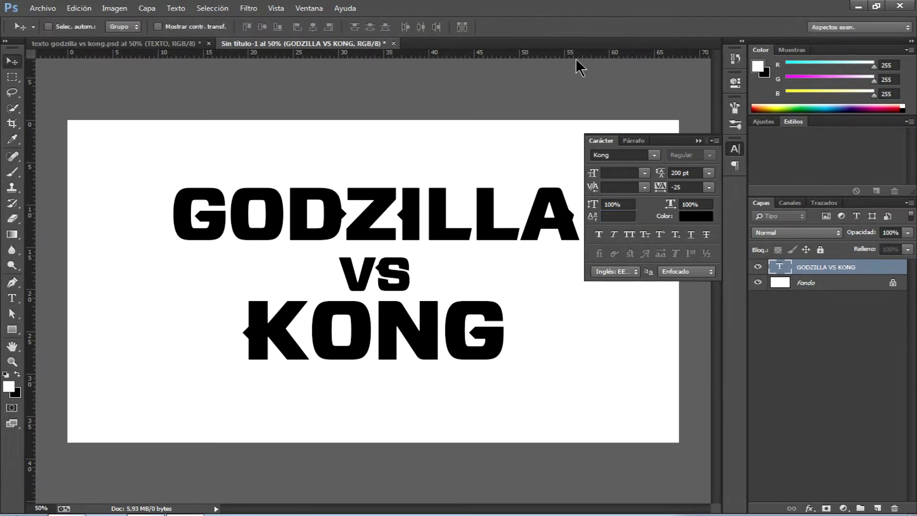
{"action": "left_click", "coordinate": [734, 148]}
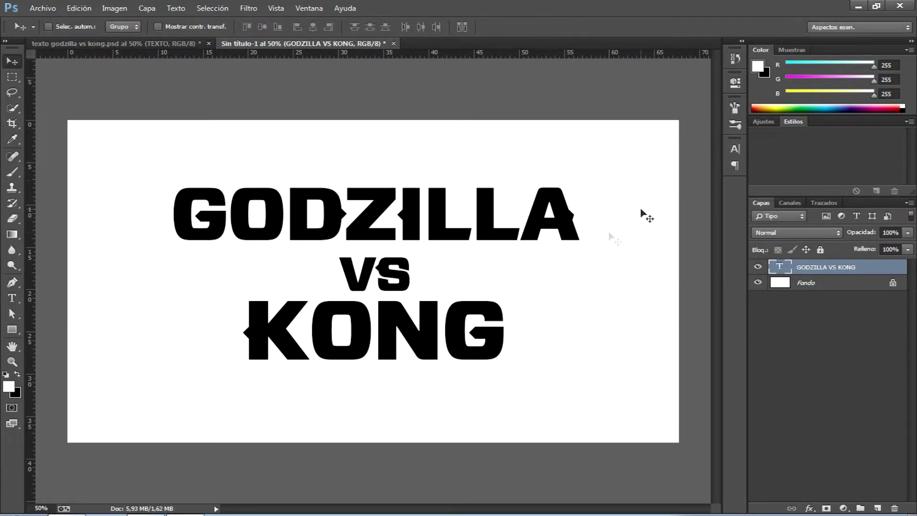
{"action": "left_click_drag", "start_coordinate": [421, 230], "coordinate": [427, 293]}
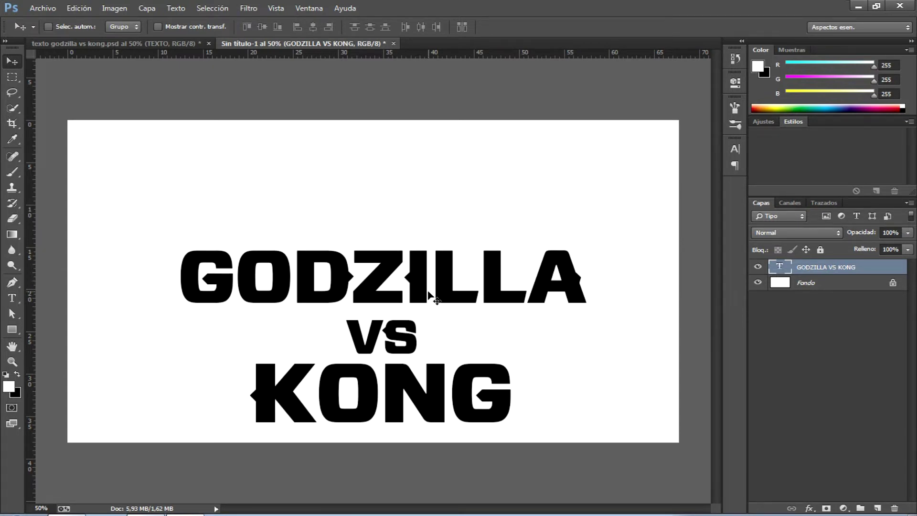
{"action": "left_click", "coordinate": [143, 43]}
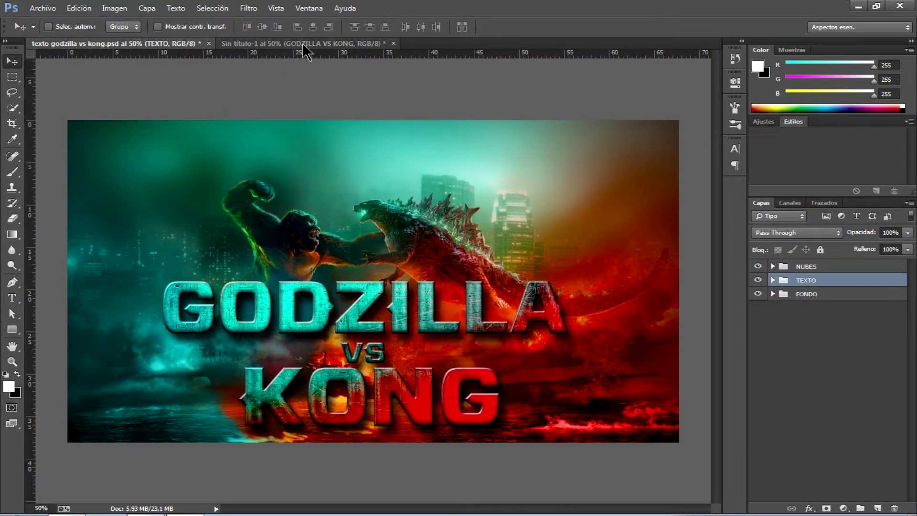
- Return to the title document and bring up the Styles panel options menu
{"action": "left_click", "coordinate": [302, 44]}
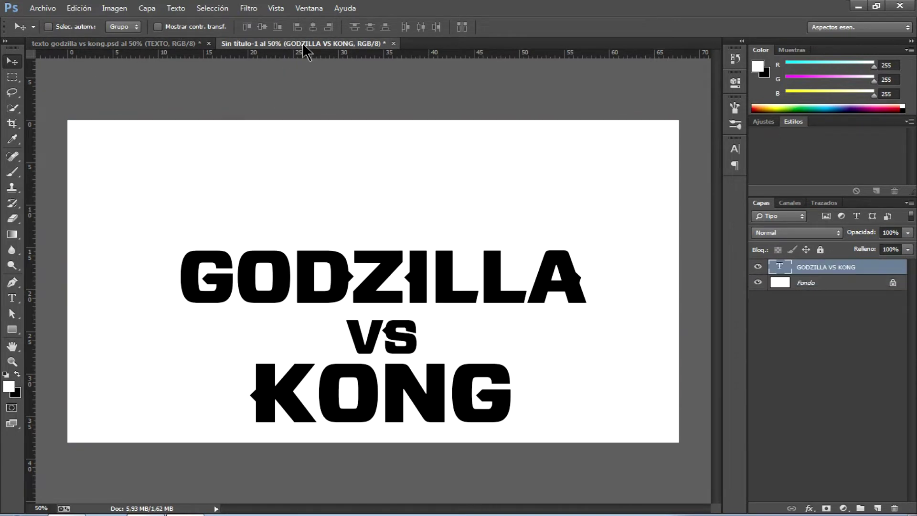
{"action": "left_click", "coordinate": [311, 10]}
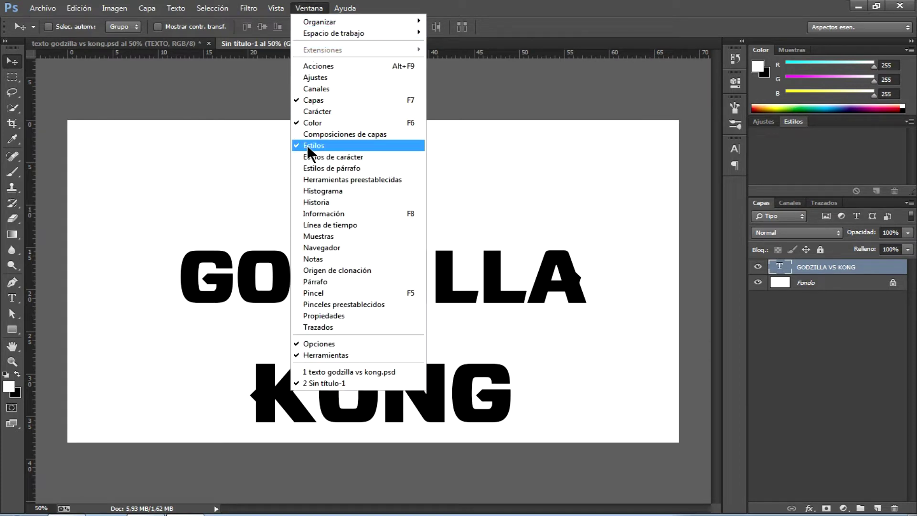
{"action": "left_click", "coordinate": [529, 20]}
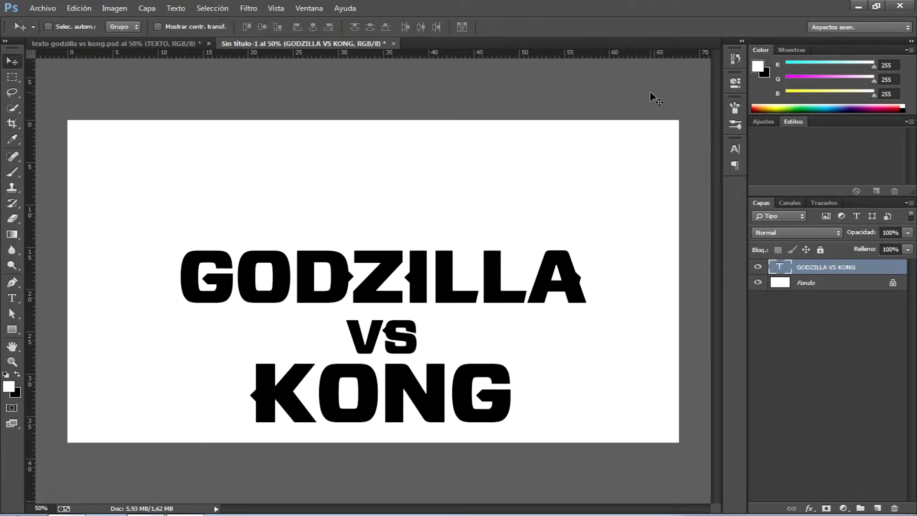
{"action": "left_click", "coordinate": [764, 122]}
{"action": "left_click", "coordinate": [793, 122]}
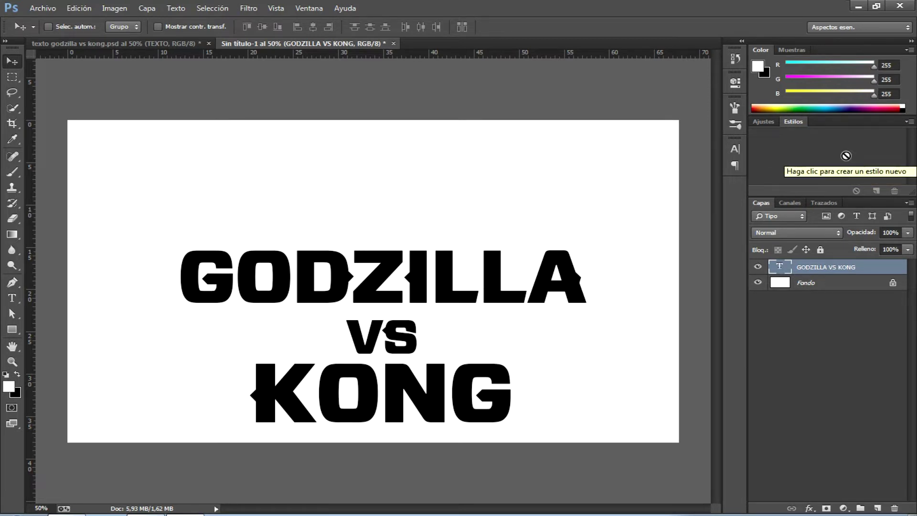
{"action": "left_click", "coordinate": [908, 122]}
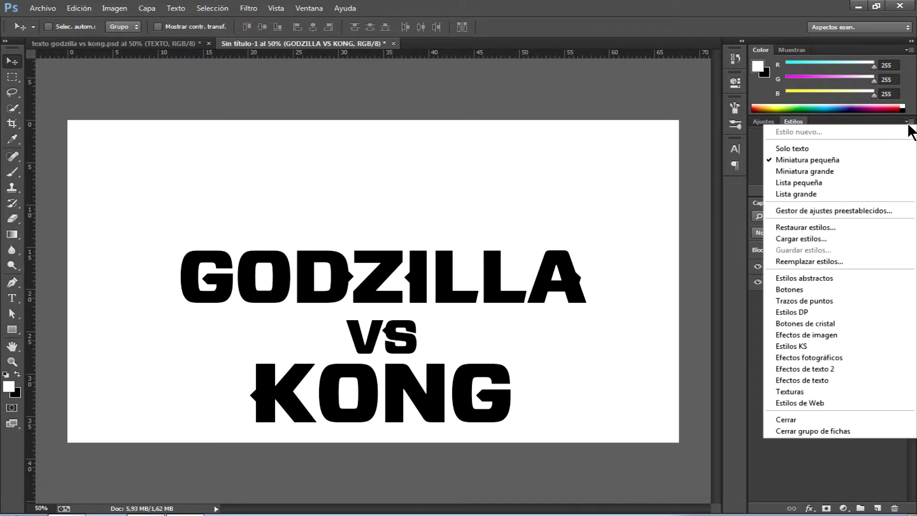
- Load the godzilla.asl style file and apply the godzilla style to the title
{"action": "left_click", "coordinate": [909, 123]}
{"action": "left_click", "coordinate": [908, 123]}
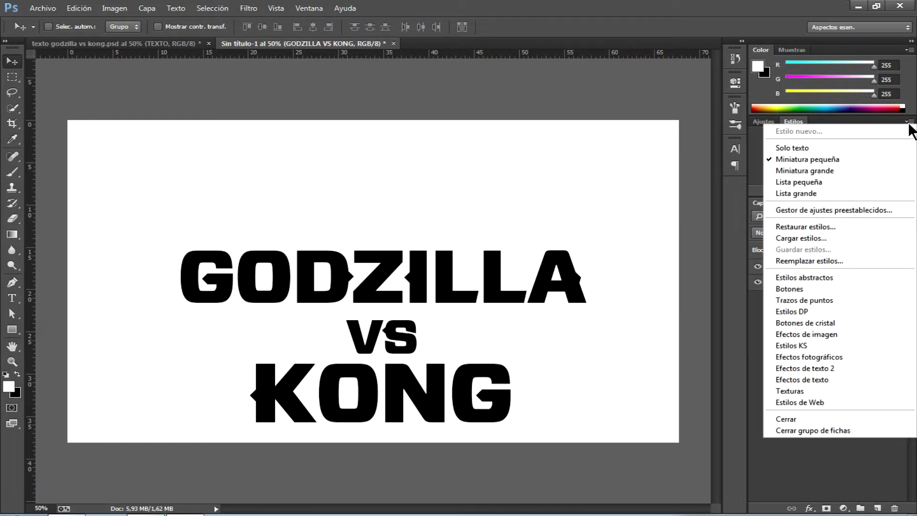
{"action": "left_click", "coordinate": [908, 123]}
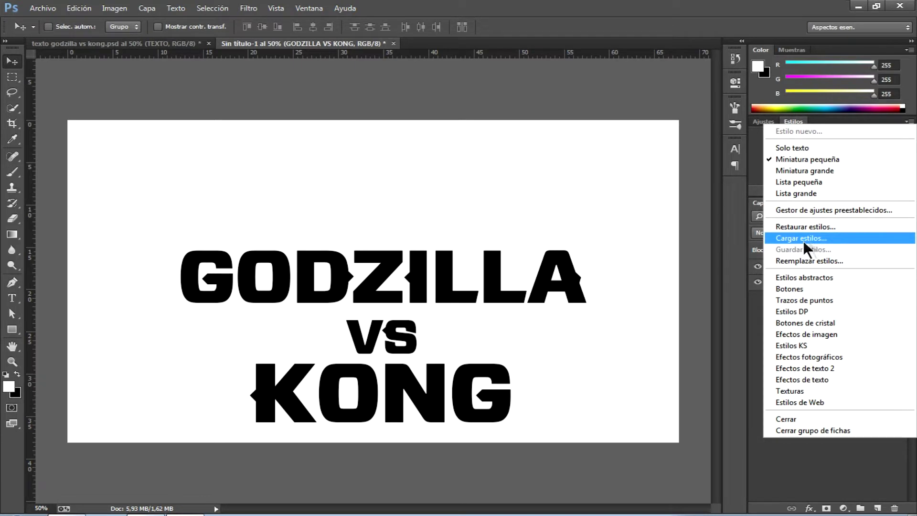
{"action": "left_click", "coordinate": [806, 242]}
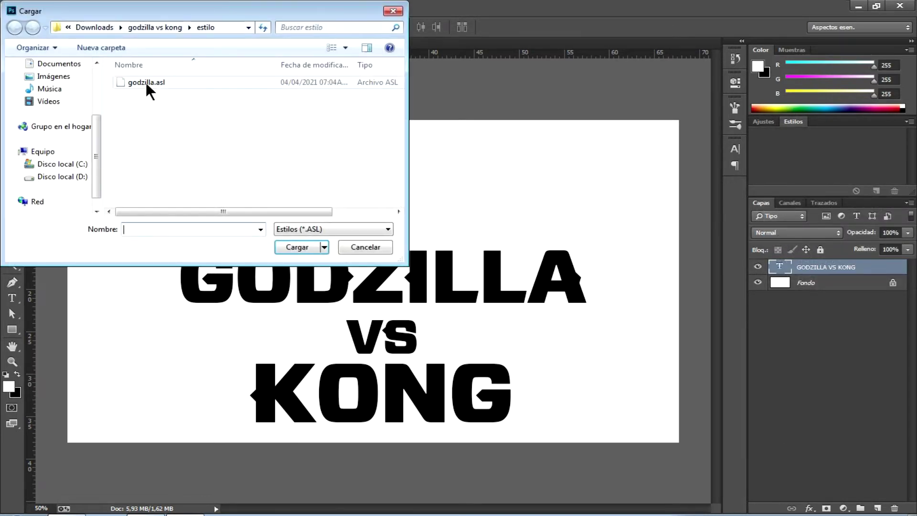
{"action": "left_click", "coordinate": [145, 82]}
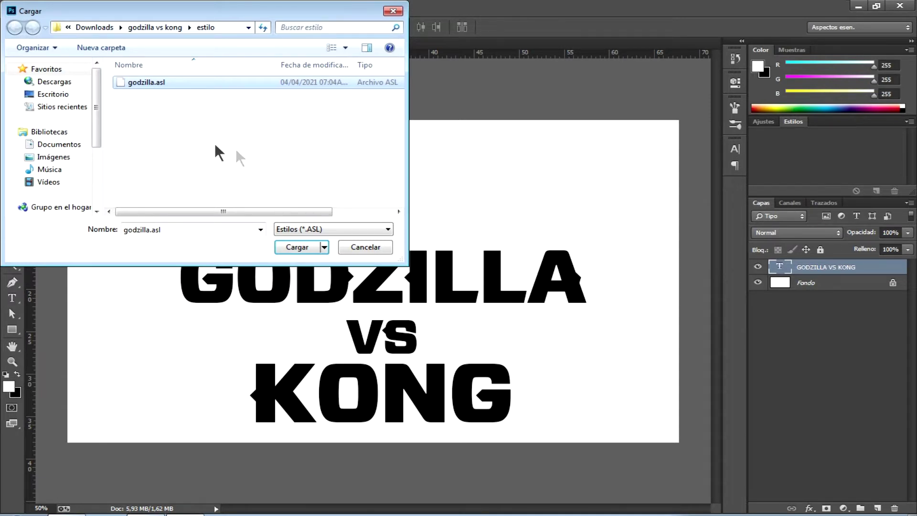
{"action": "left_click", "coordinate": [296, 249]}
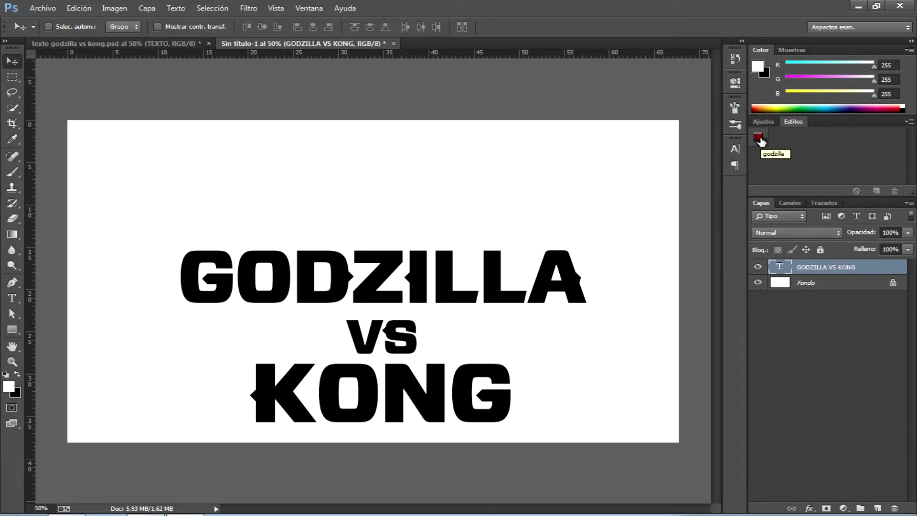
{"action": "left_click", "coordinate": [760, 139]}
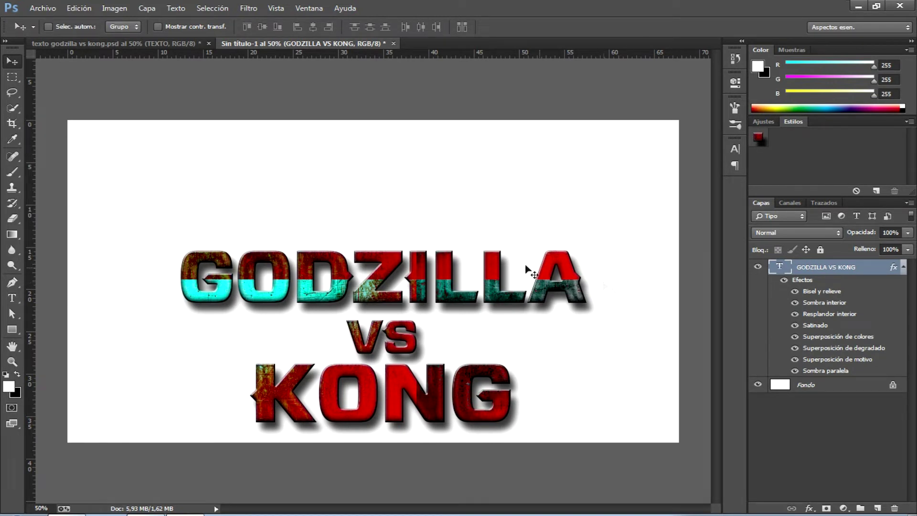
- Compare the styled title with the poster, then open the text layer's context menu
{"action": "left_click", "coordinate": [187, 44]}
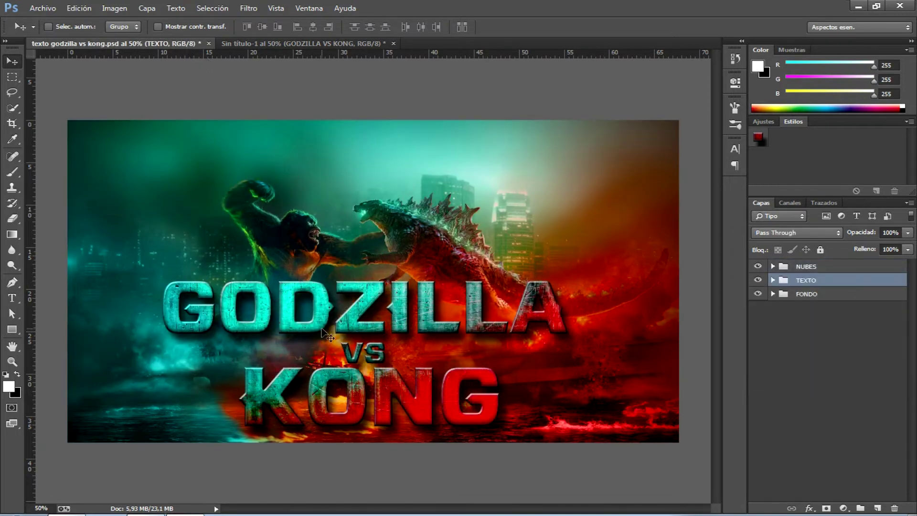
{"action": "left_click", "coordinate": [307, 43]}
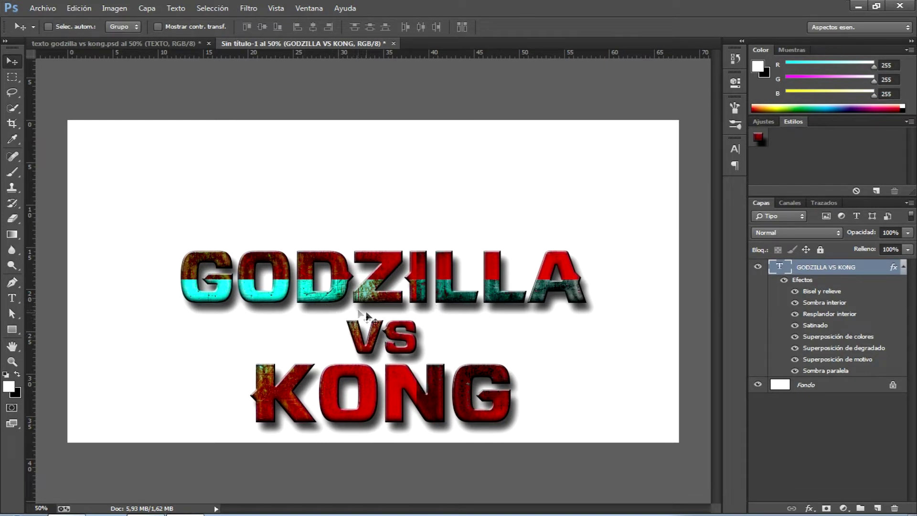
{"action": "right_click", "coordinate": [859, 266]}
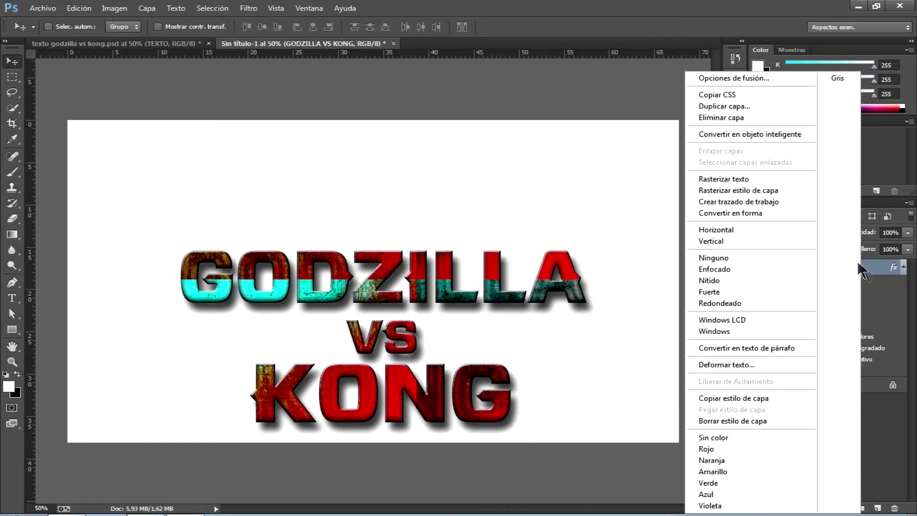
- Snap the title's Pattern Overlay to its origin in Layer Style
{"action": "left_click", "coordinate": [712, 77]}
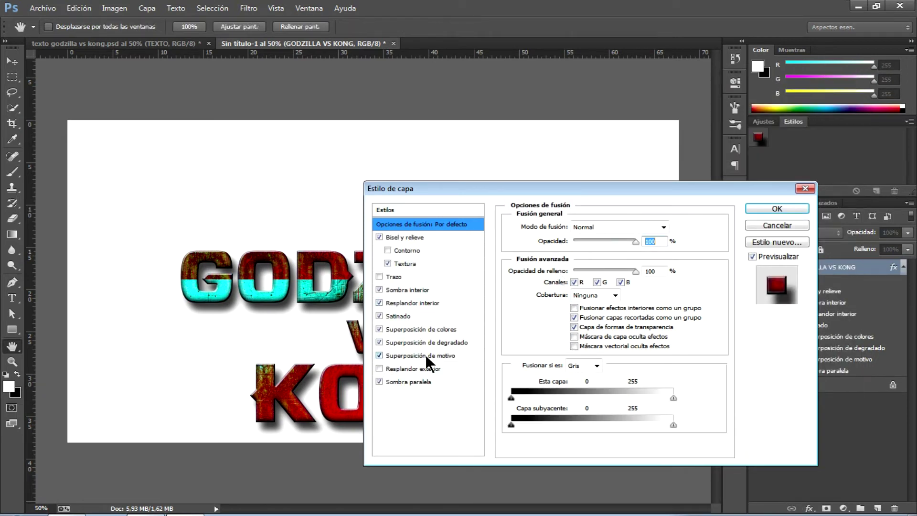
{"action": "left_click", "coordinate": [426, 356]}
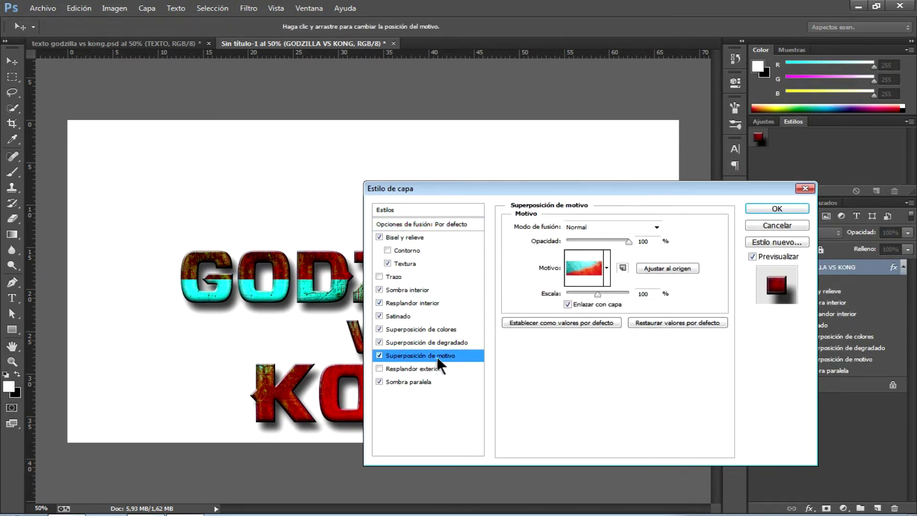
{"action": "left_click_drag", "start_coordinate": [494, 187], "coordinate": [609, 215]}
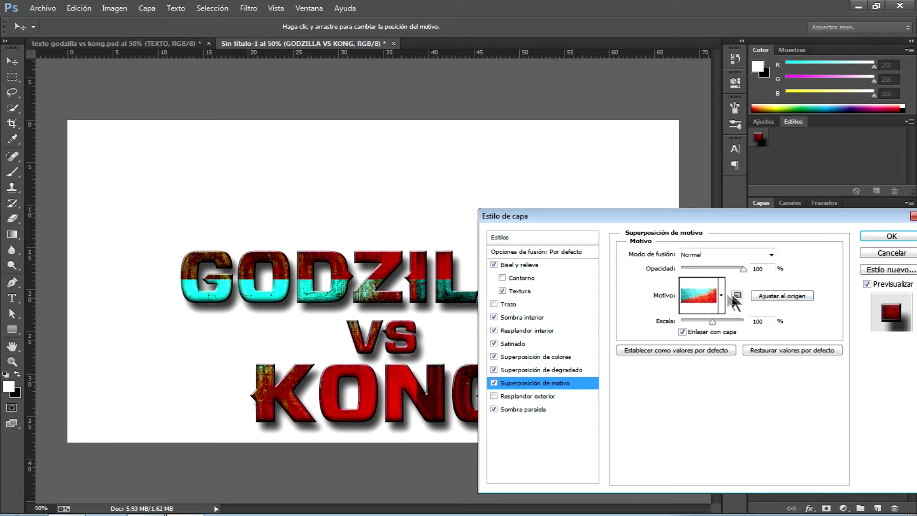
{"action": "left_click", "coordinate": [781, 295]}
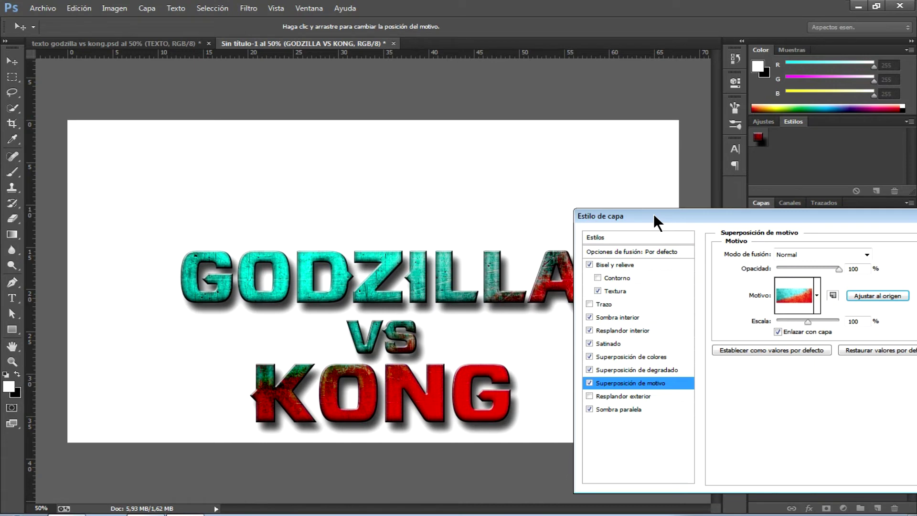
{"action": "left_click_drag", "start_coordinate": [651, 215], "coordinate": [559, 208]}
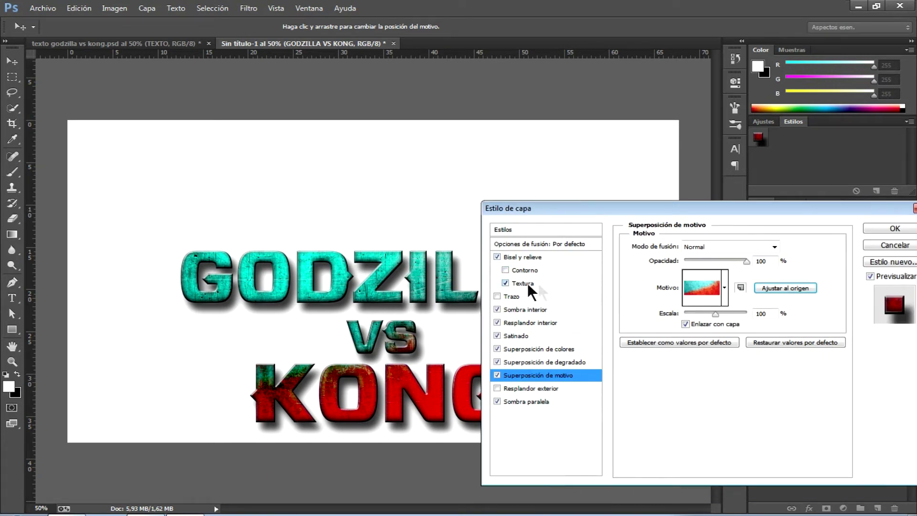
- Snap the bevel Texture to its origin as well
{"action": "left_click", "coordinate": [526, 284]}
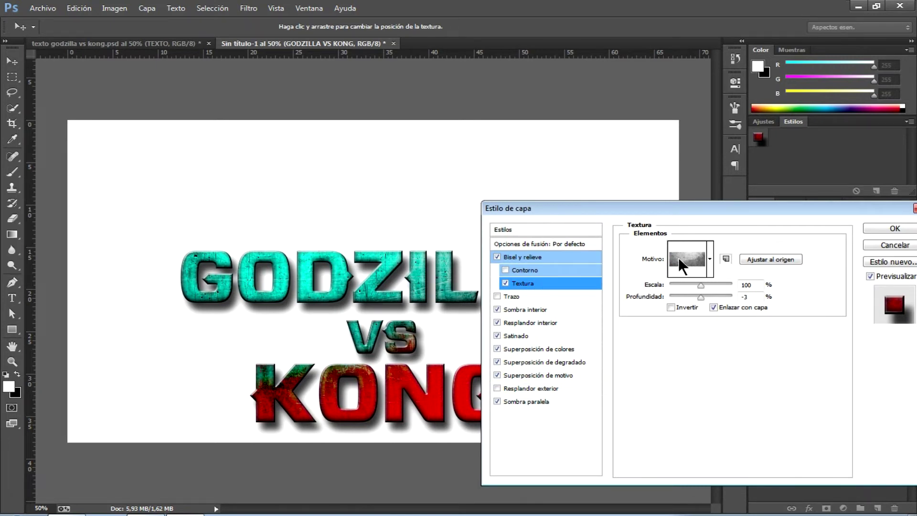
{"action": "left_click", "coordinate": [760, 259]}
{"action": "left_click_drag", "start_coordinate": [573, 212], "coordinate": [671, 163]}
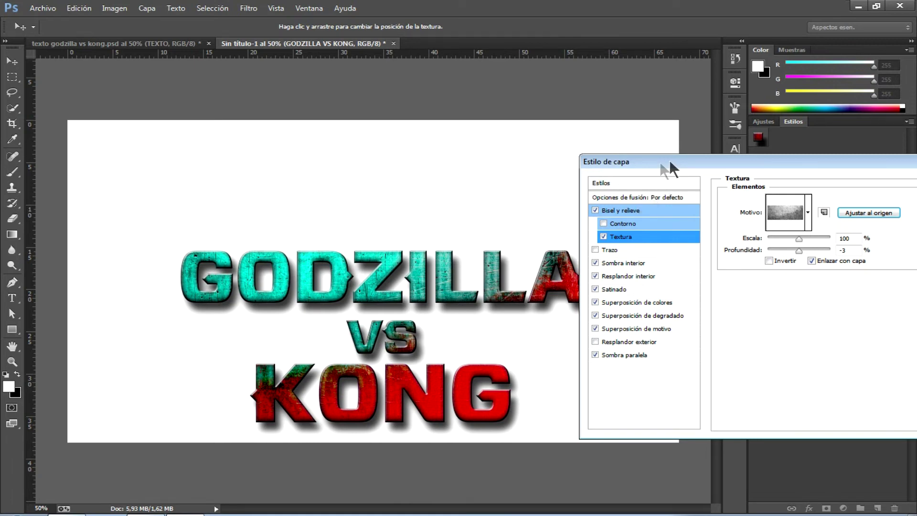
{"action": "left_click_drag", "start_coordinate": [669, 161], "coordinate": [489, 130]}
{"action": "left_click", "coordinate": [483, 170]}
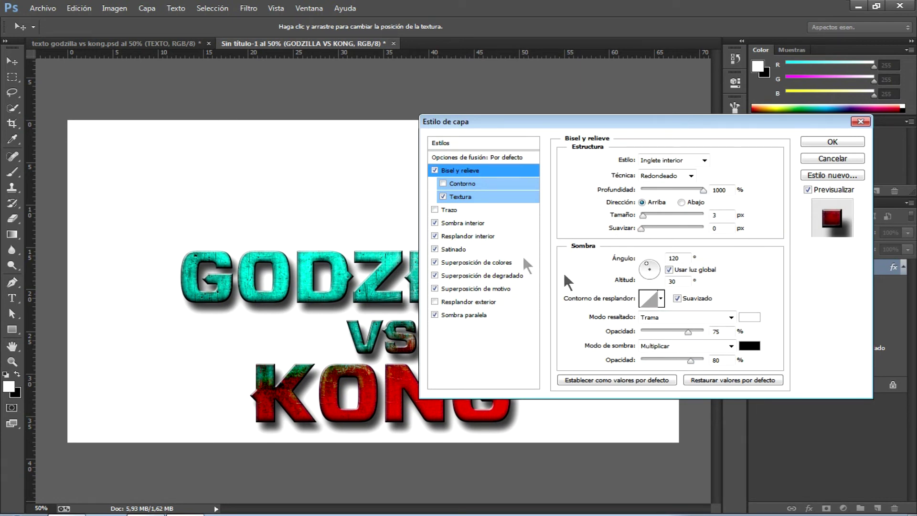
- Review inner shadow, inner glow, satin, overlay and drop shadow effects, then apply the style
{"action": "left_click", "coordinate": [471, 223]}
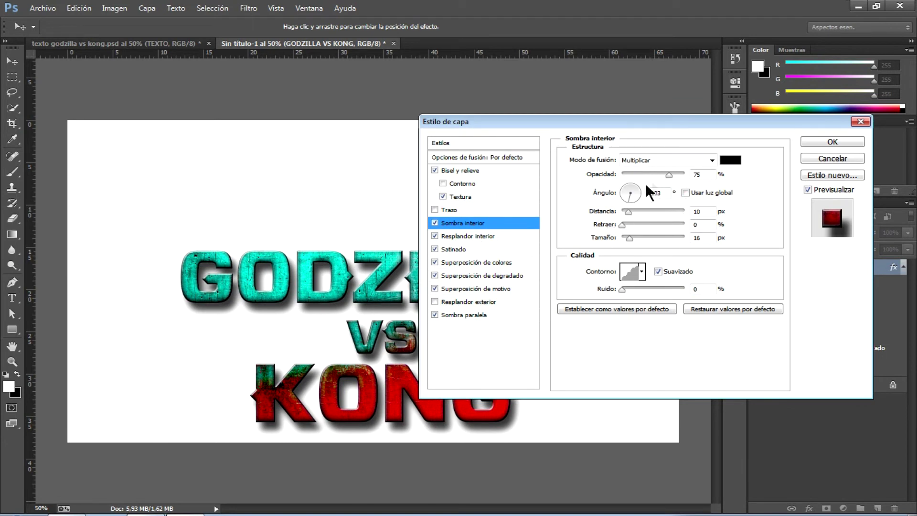
{"action": "left_click", "coordinate": [478, 232]}
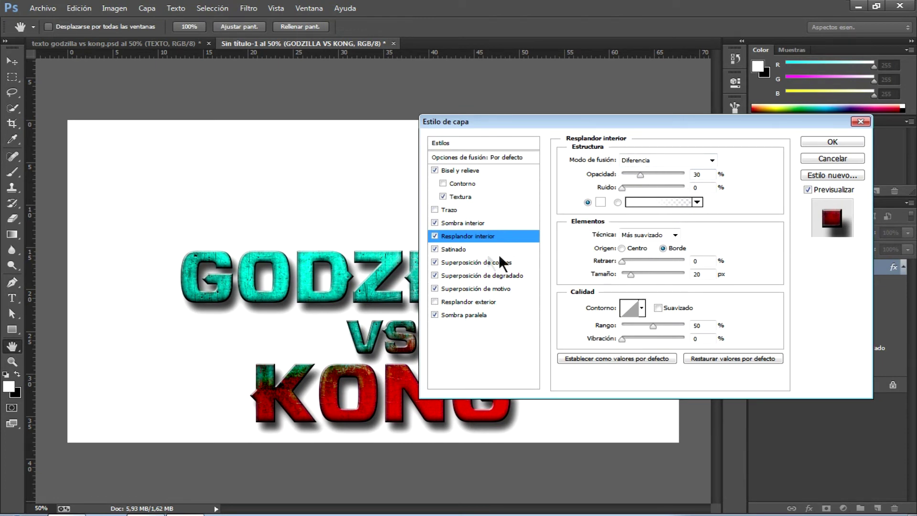
{"action": "left_click", "coordinate": [461, 249]}
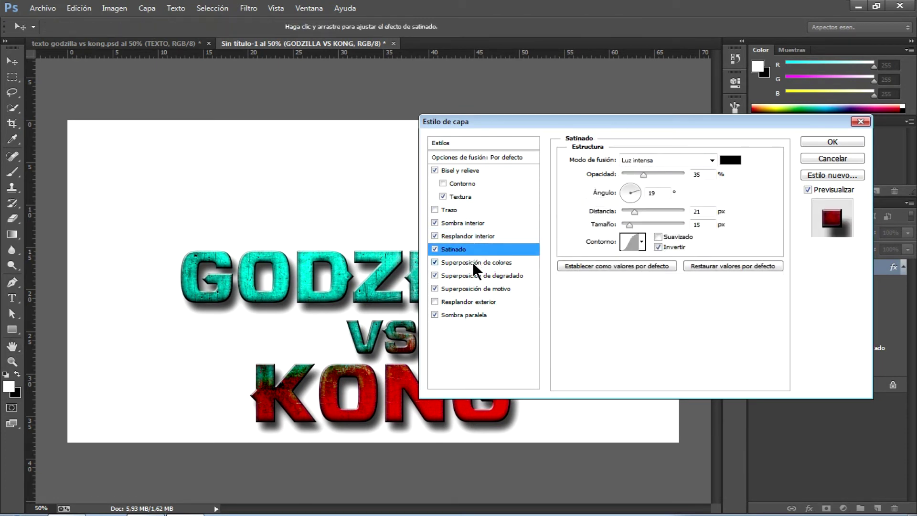
{"action": "left_click", "coordinate": [475, 262]}
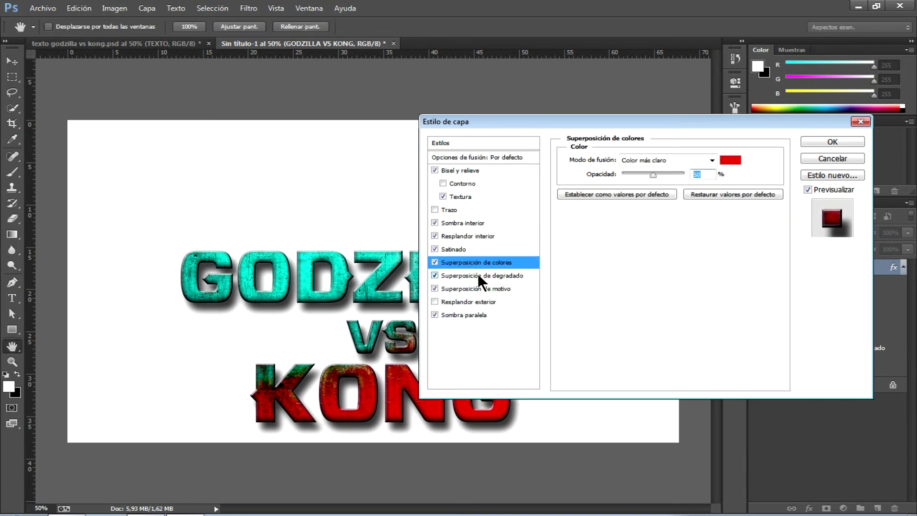
{"action": "left_click", "coordinate": [477, 276]}
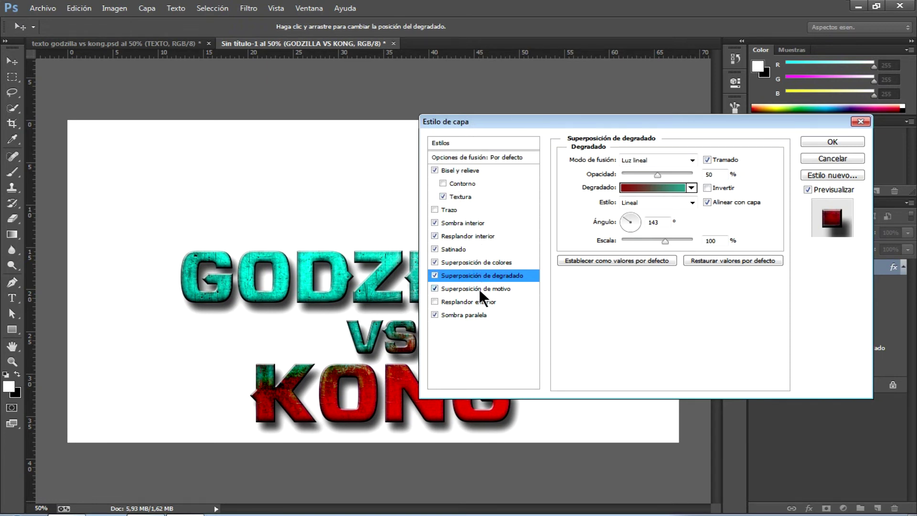
{"action": "left_click", "coordinate": [477, 315]}
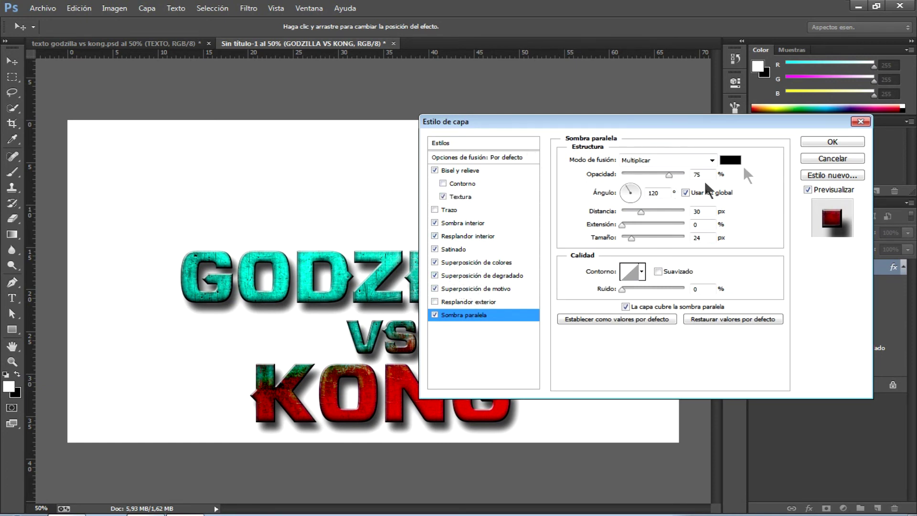
{"action": "left_click", "coordinate": [812, 141]}
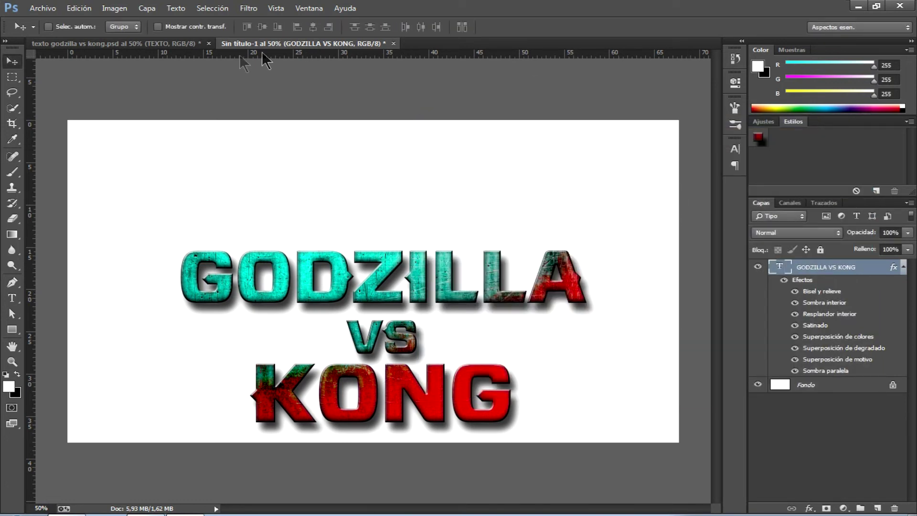
{"action": "left_click", "coordinate": [184, 45]}
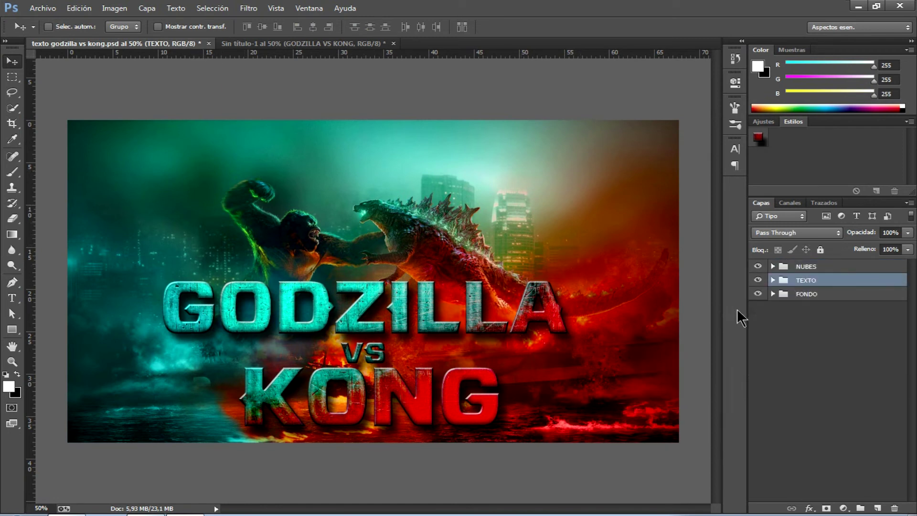
- Inspect the FONDO background layer, then expand the NUBES group and select Capa 2 copia
{"action": "left_click", "coordinate": [773, 294]}
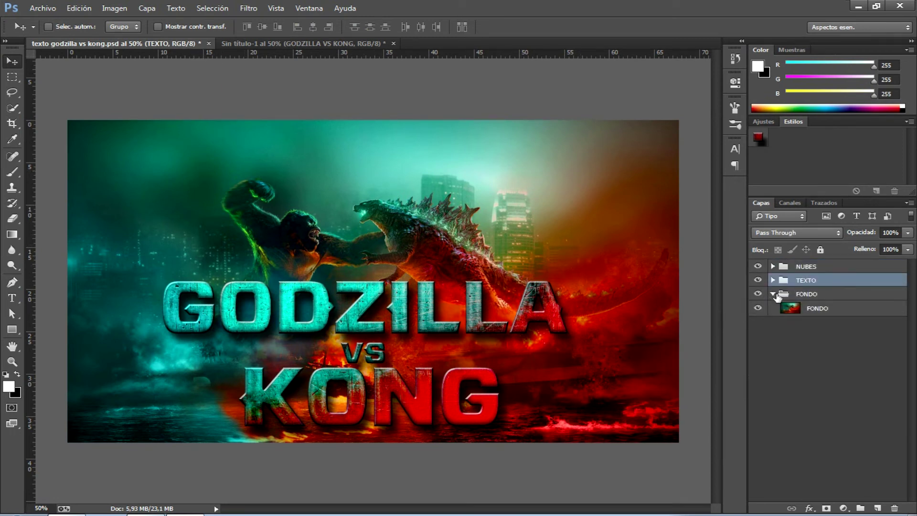
{"action": "left_click", "coordinate": [830, 310]}
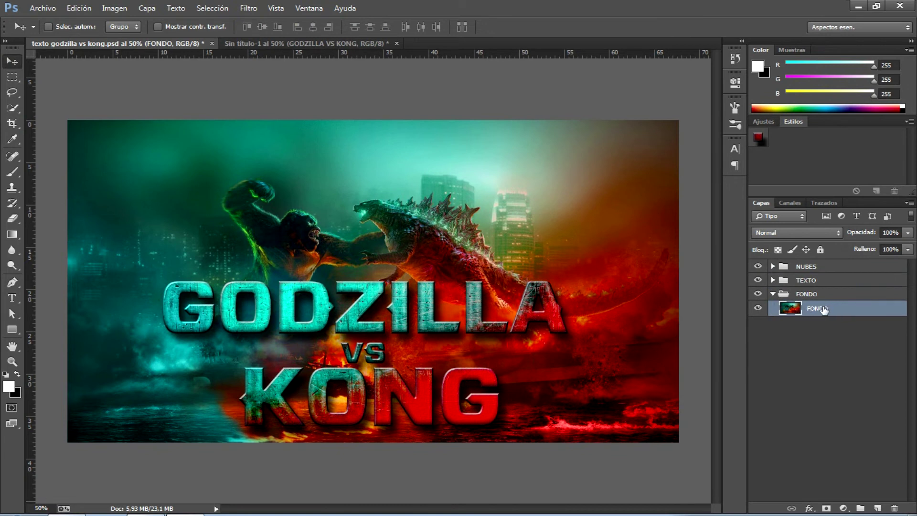
{"action": "left_click", "coordinate": [773, 294]}
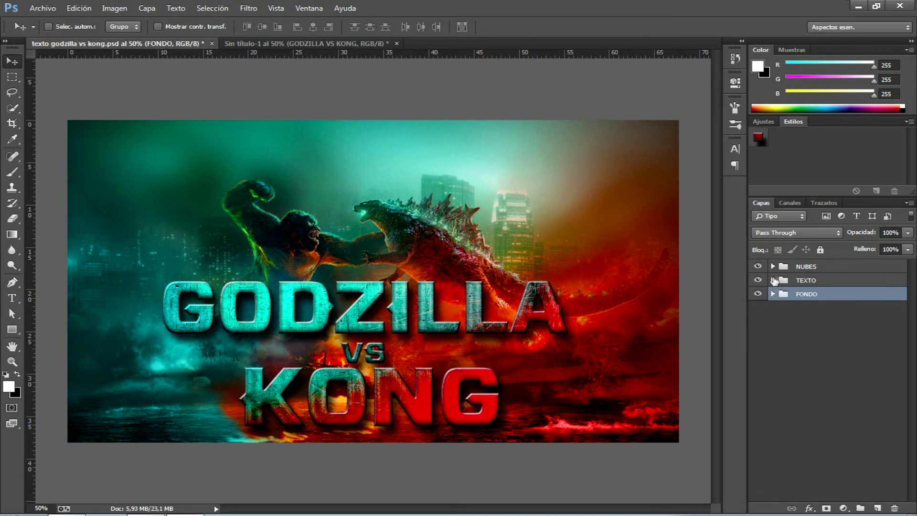
{"action": "left_click", "coordinate": [794, 269]}
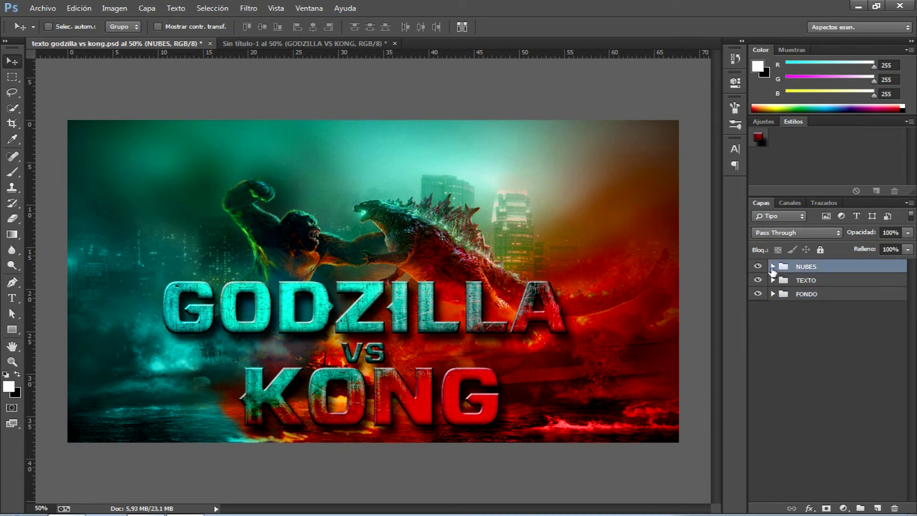
{"action": "left_click", "coordinate": [772, 267]}
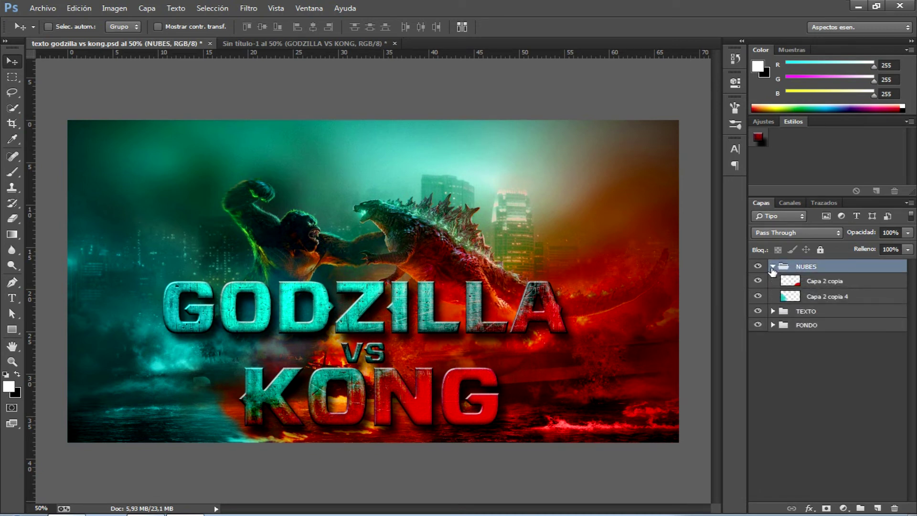
{"action": "left_click", "coordinate": [807, 282]}
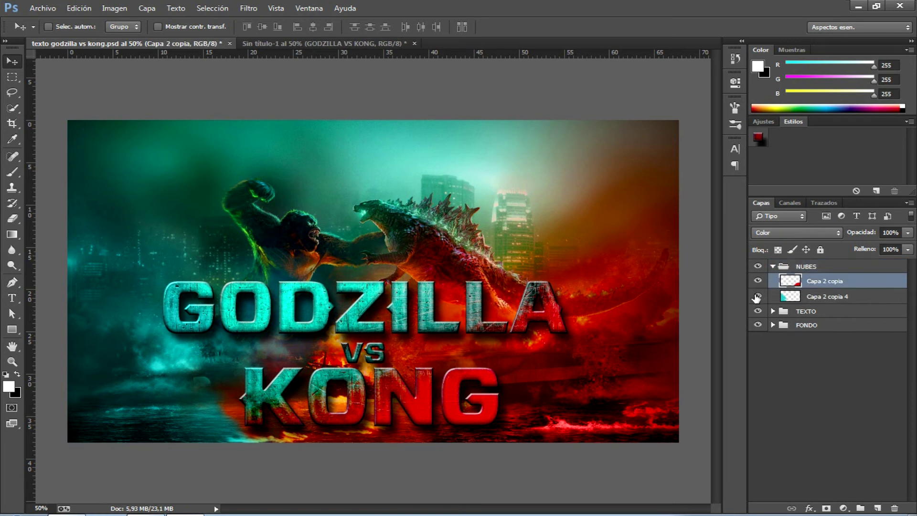
- Toggle visibility of the Capa 2 copia 4 and Capa 2 copia cloud layers to compare
{"action": "left_click", "coordinate": [757, 296]}
{"action": "left_click", "coordinate": [757, 296]}
{"action": "left_click", "coordinate": [757, 296]}
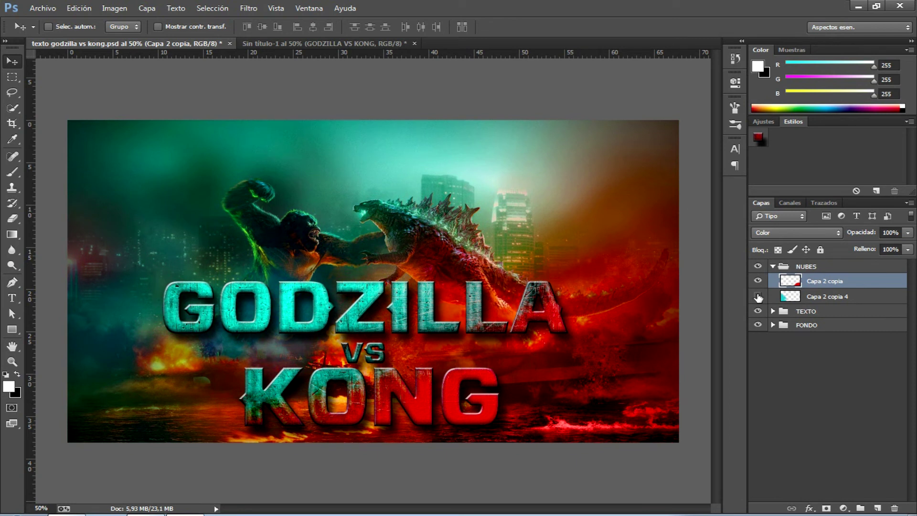
{"action": "left_click", "coordinate": [758, 297]}
{"action": "left_click", "coordinate": [757, 296]}
{"action": "left_click", "coordinate": [758, 296]}
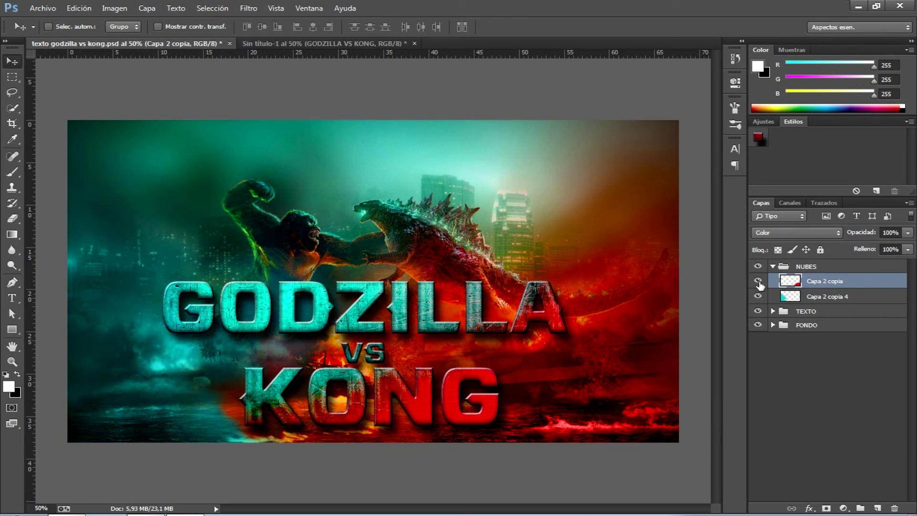
{"action": "left_click", "coordinate": [757, 281]}
{"action": "left_click", "coordinate": [757, 281]}
{"action": "left_click", "coordinate": [758, 281]}
{"action": "left_click", "coordinate": [757, 282]}
- Try Normal blending on Capa 2 copia 4, then restore it to Color
{"action": "left_click", "coordinate": [807, 297]}
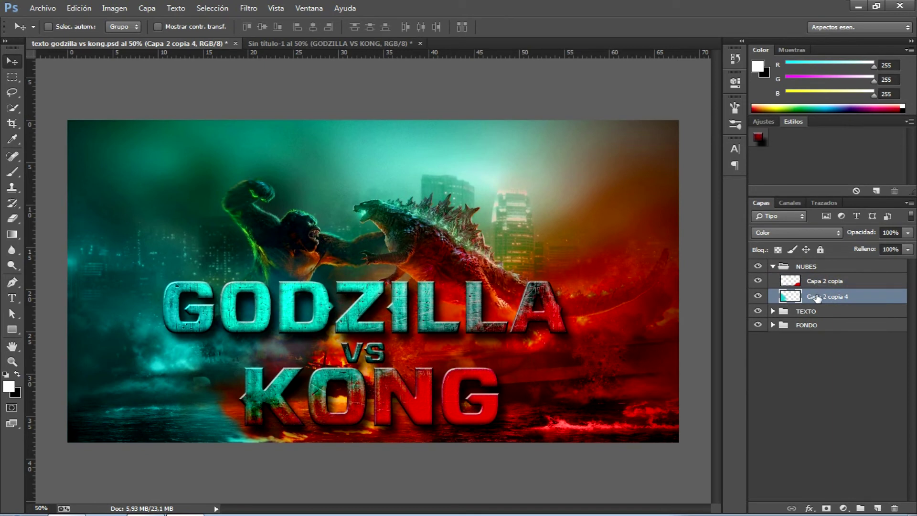
{"action": "left_click", "coordinate": [775, 233]}
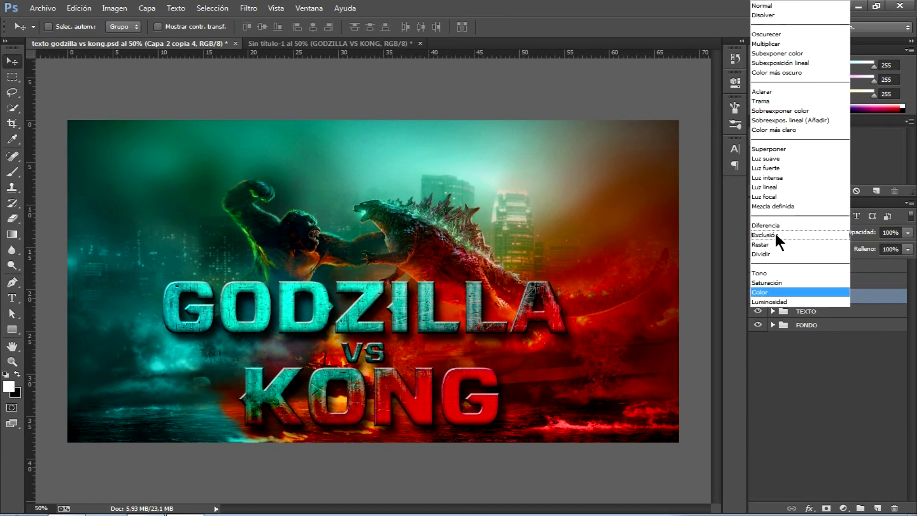
{"action": "left_click", "coordinate": [763, 5]}
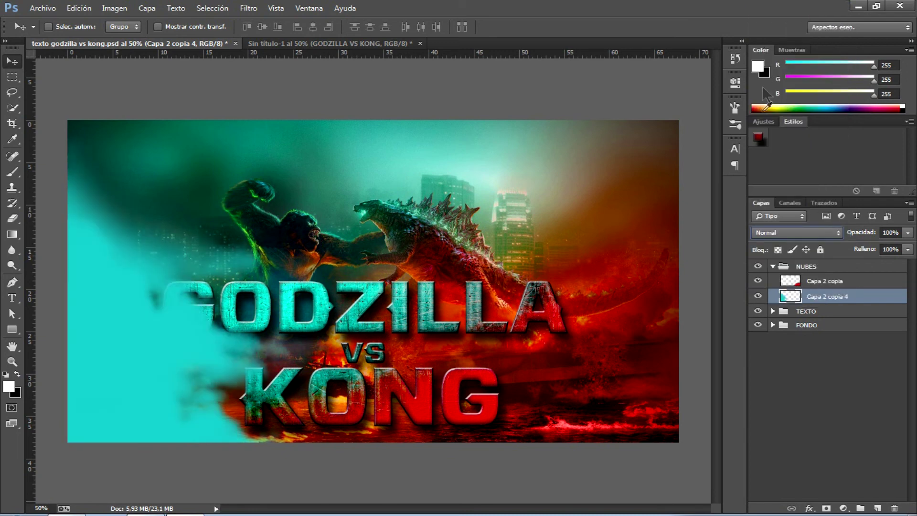
{"action": "left_click", "coordinate": [789, 233]}
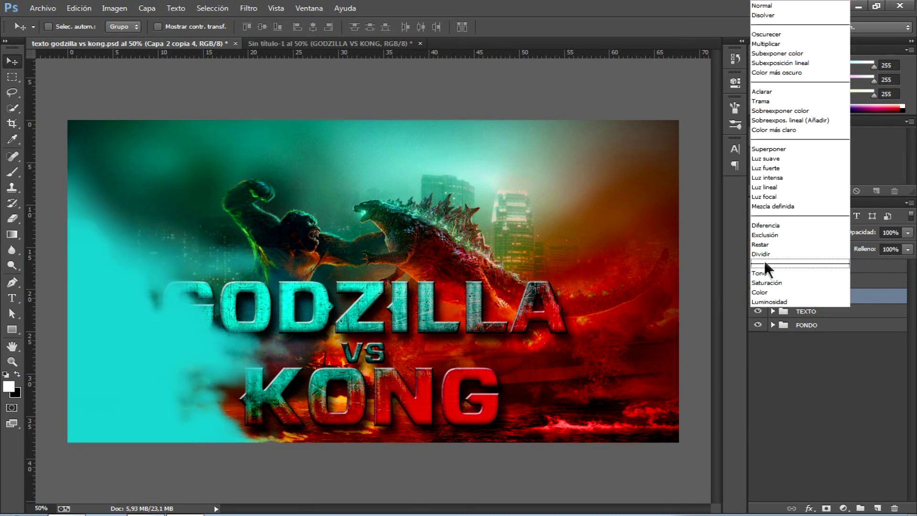
{"action": "left_click", "coordinate": [760, 291]}
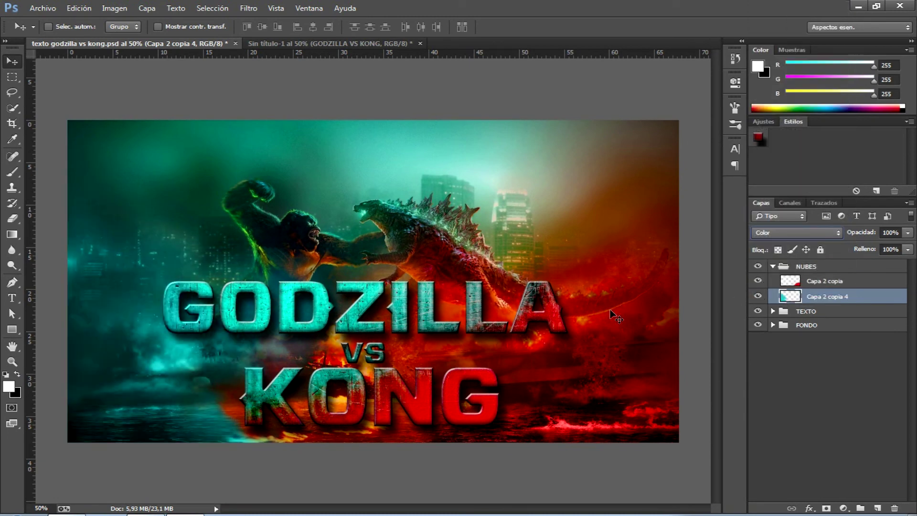
{"action": "left_click", "coordinate": [773, 265]}
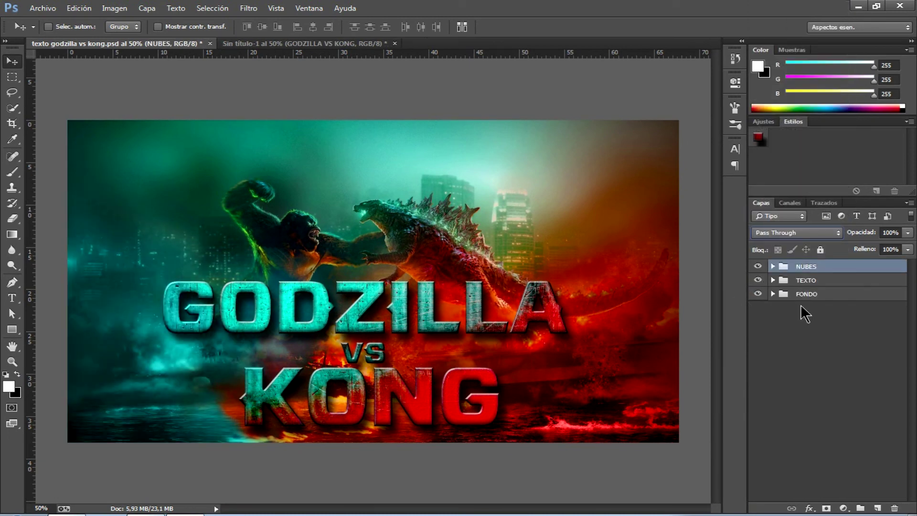